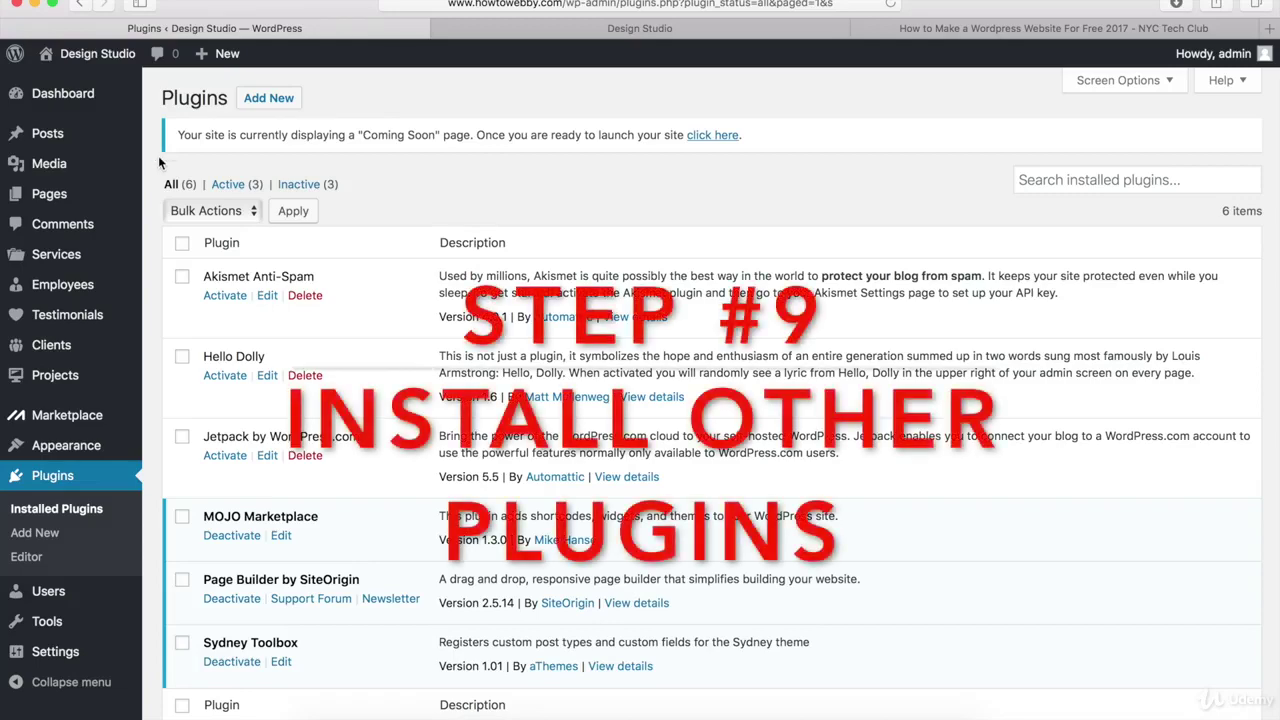
Step: Go to Plugins > Add New and put the cursor in the empty Search plugins field
{"action": "scroll", "coordinate": [160, 155], "scroll_direction": "down", "scroll_amount": 2}
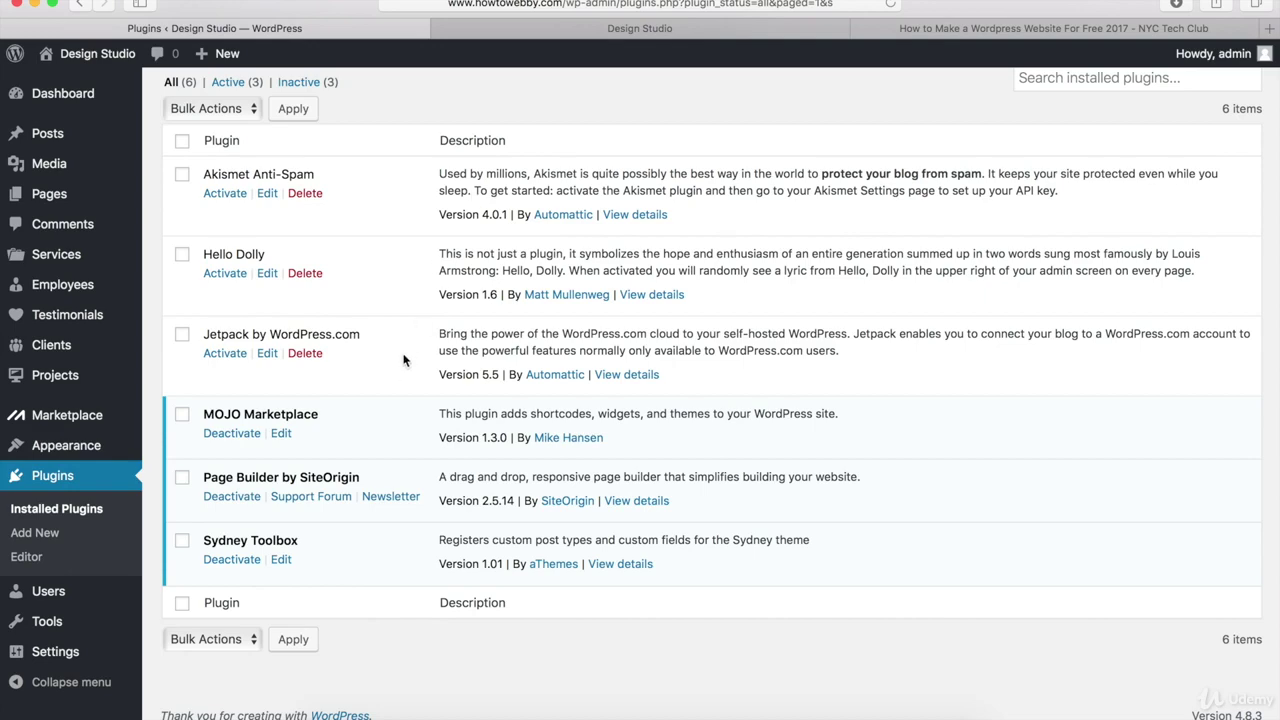
{"action": "scroll", "coordinate": [400, 353], "scroll_direction": "up", "scroll_amount": 2}
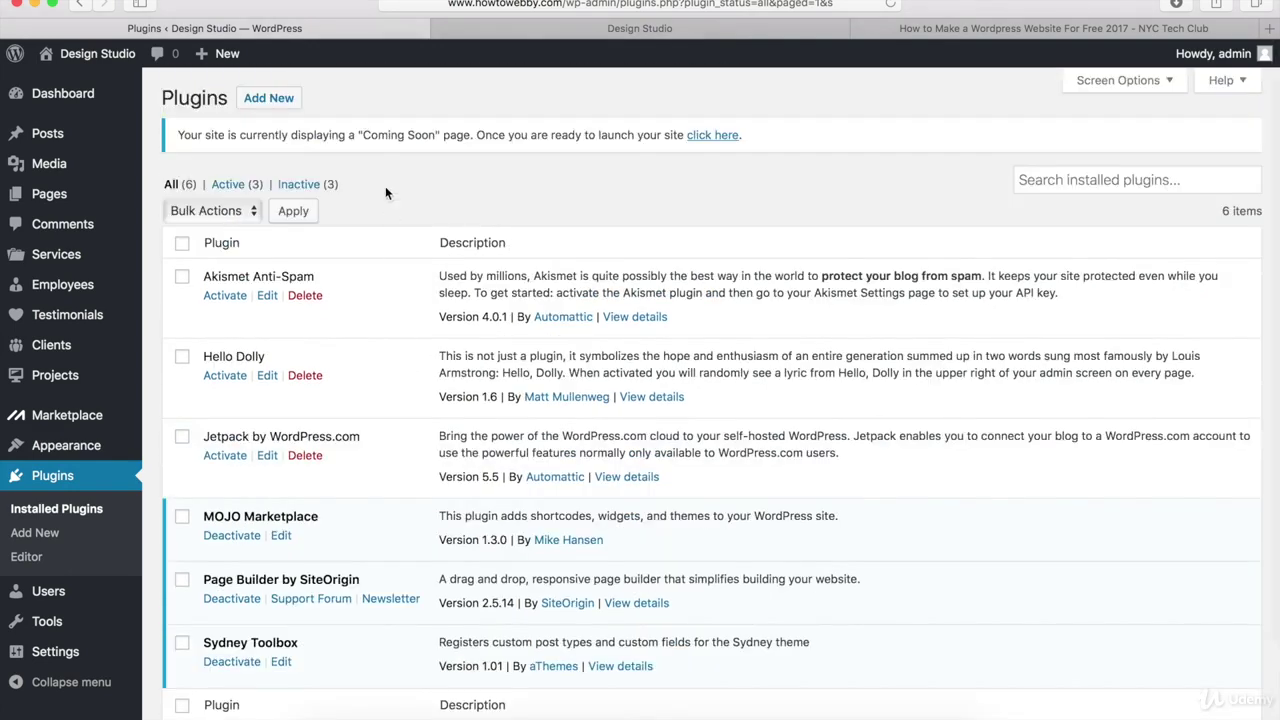
{"action": "left_click", "coordinate": [269, 100]}
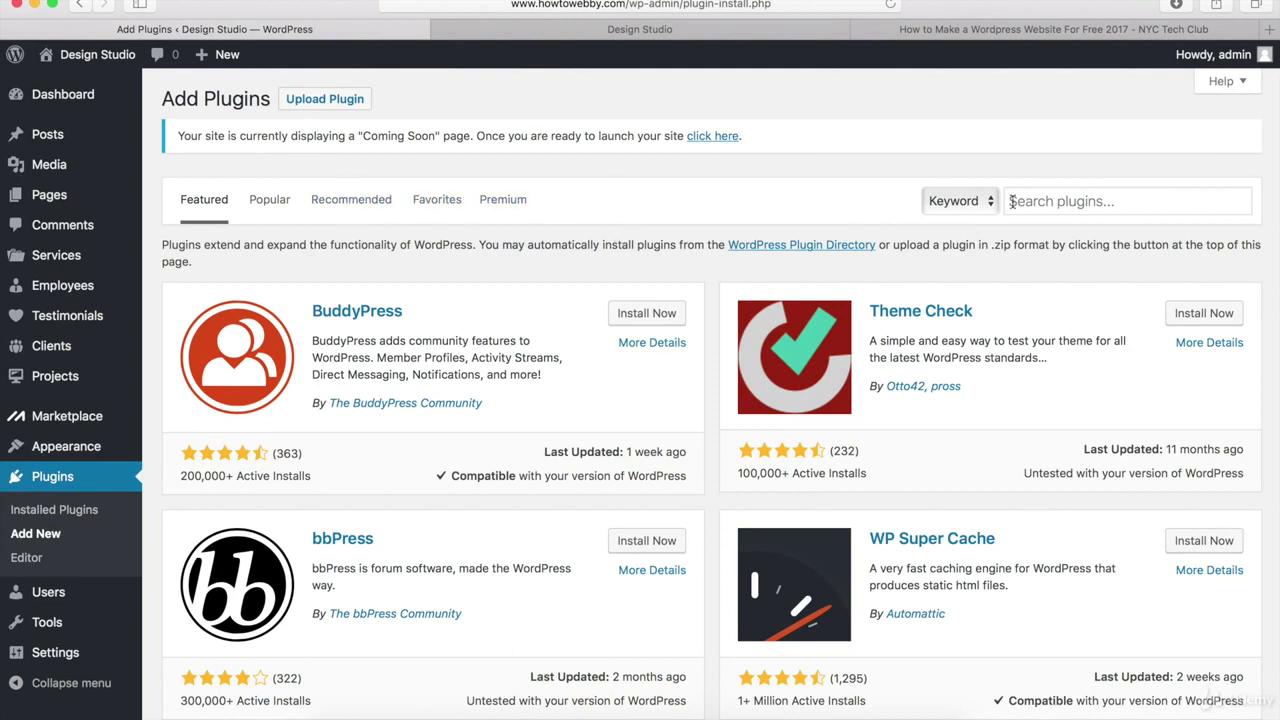
{"action": "left_click", "coordinate": [1049, 202]}
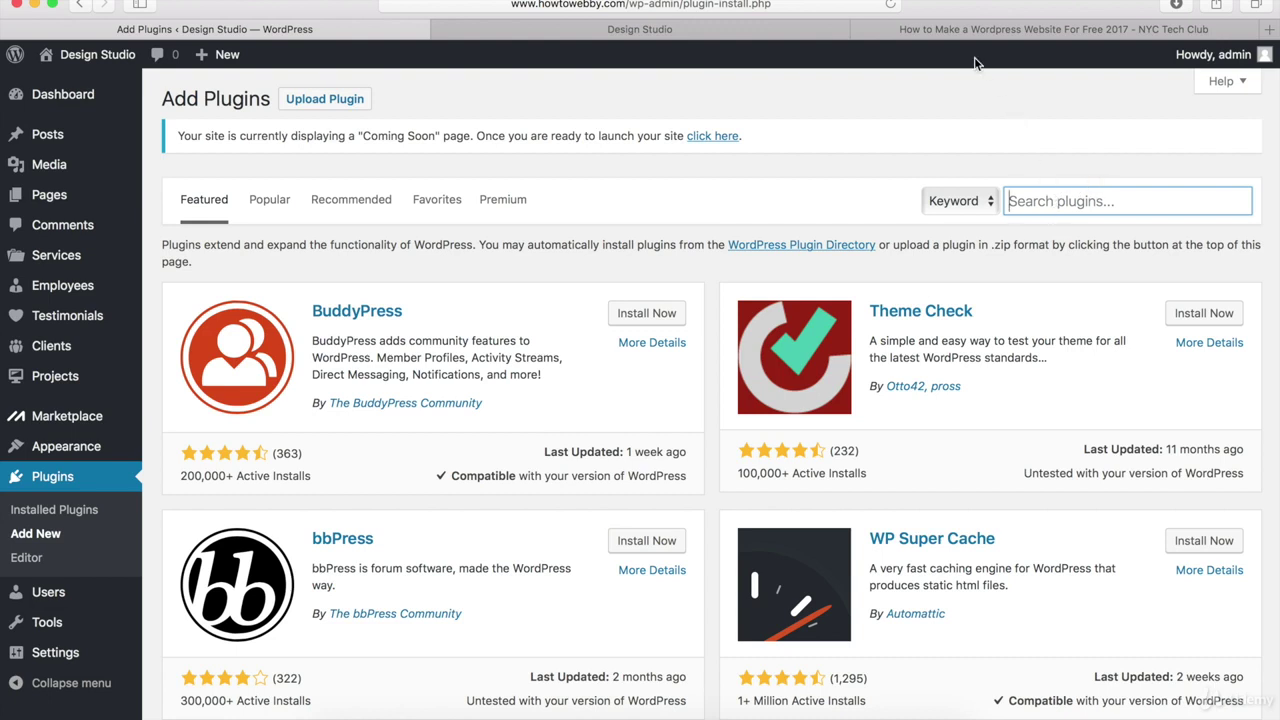
Step: Copy 'SiteOrigin Widgets Bundle' from the tutorial list and paste it into the plugin search
{"action": "left_click", "coordinate": [943, 29]}
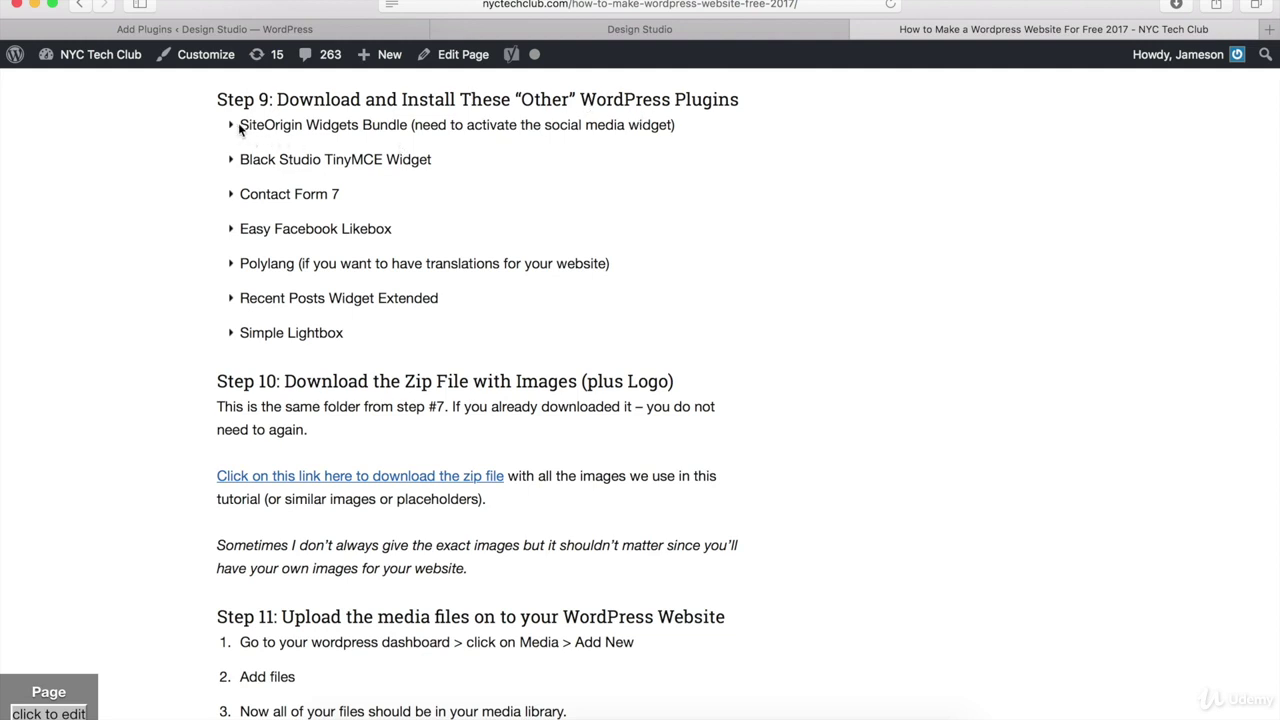
{"action": "left_click_drag", "start_coordinate": [239, 127], "coordinate": [406, 133]}
{"action": "key", "text": "super+c"}
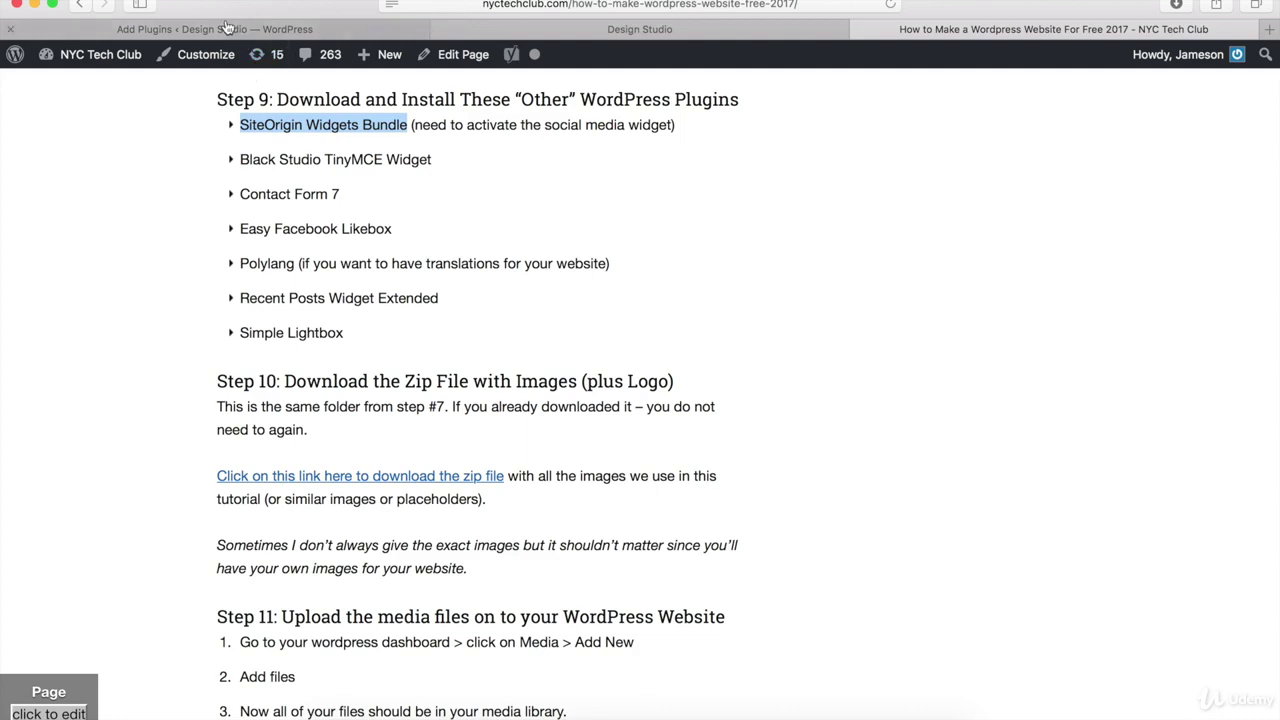
{"action": "left_click", "coordinate": [229, 29]}
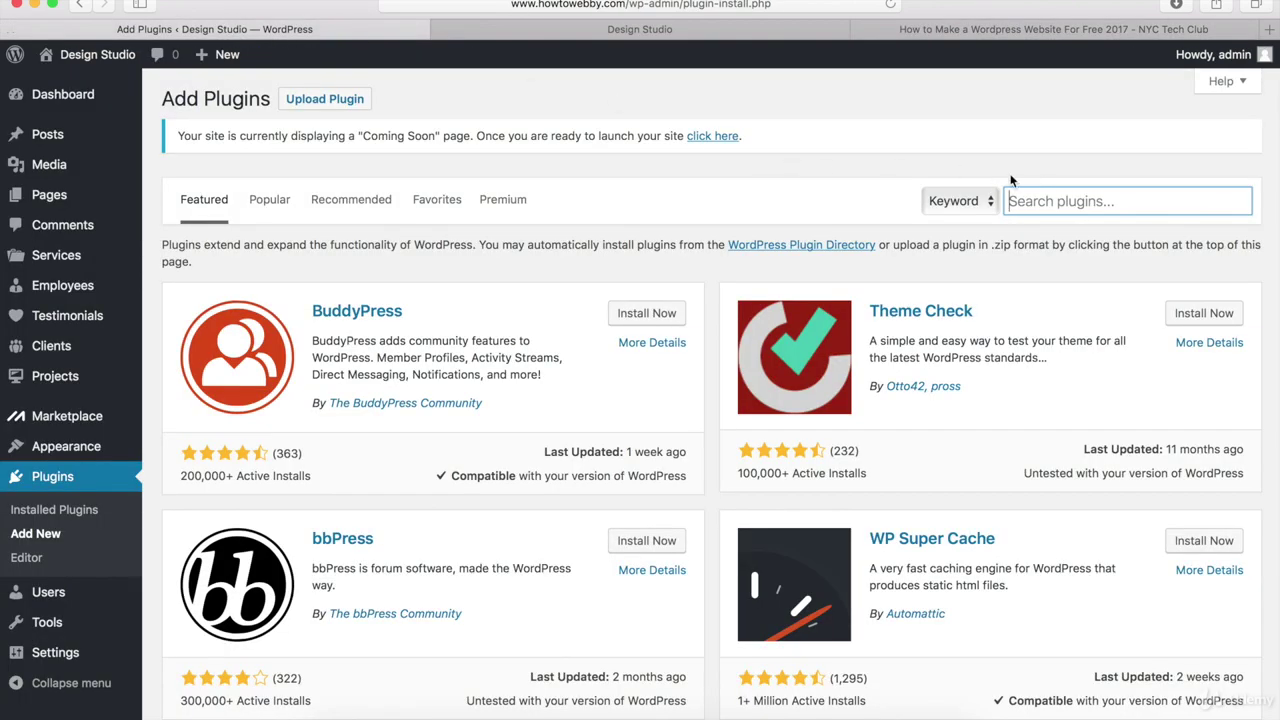
{"action": "key", "text": "super+v"}
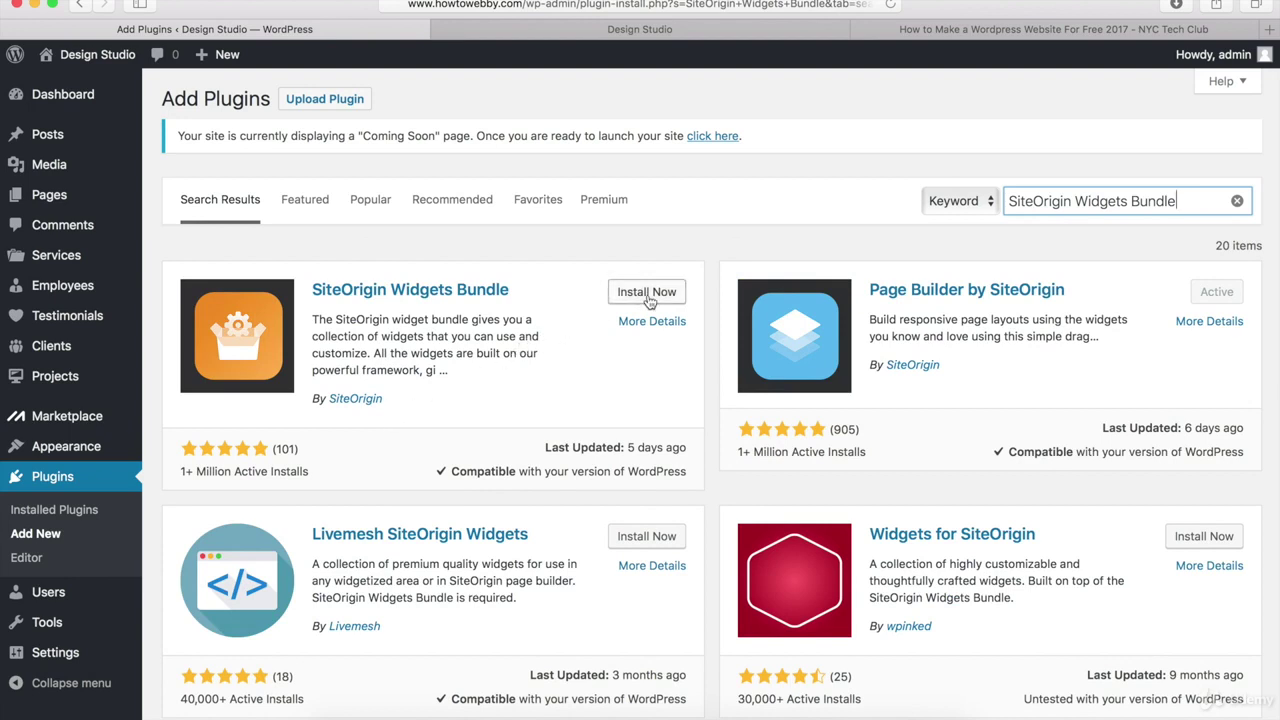
Step: Install and activate SiteOrigin Widgets Bundle, then return to the tutorial's plugin list
{"action": "left_click", "coordinate": [653, 295]}
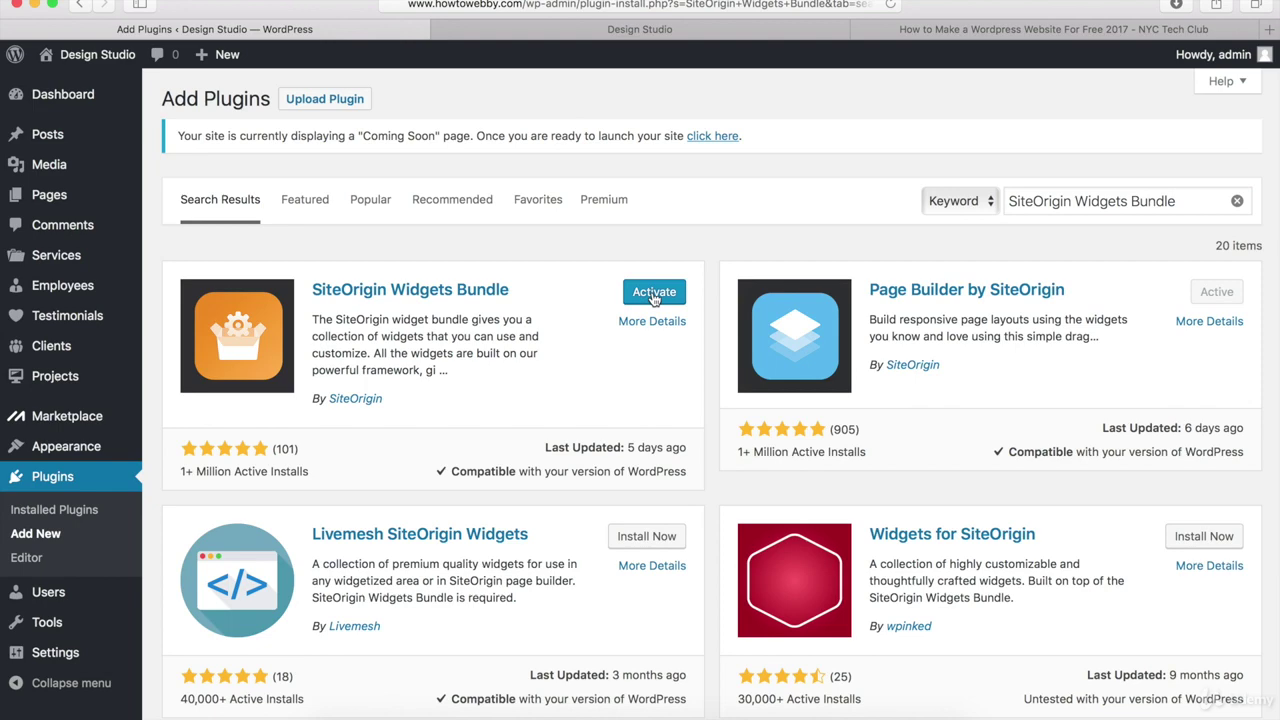
{"action": "left_click", "coordinate": [654, 297]}
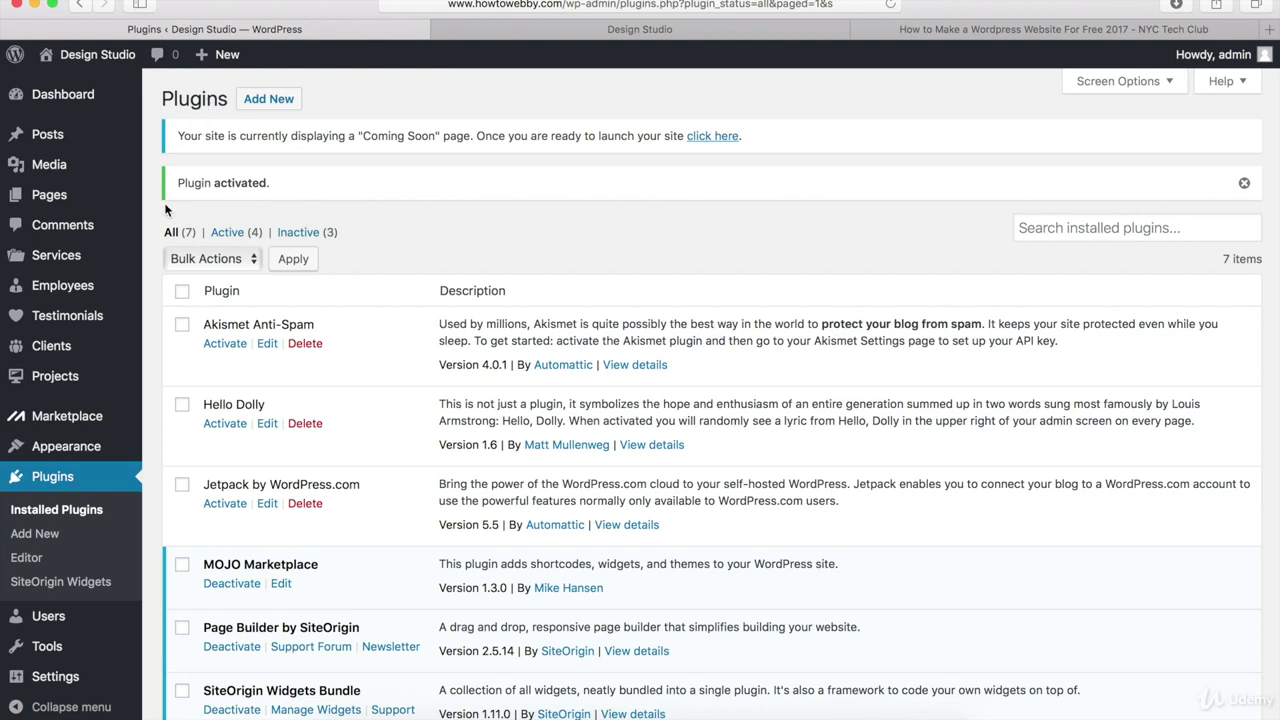
{"action": "scroll", "coordinate": [163, 260], "scroll_direction": "down", "scroll_amount": 5}
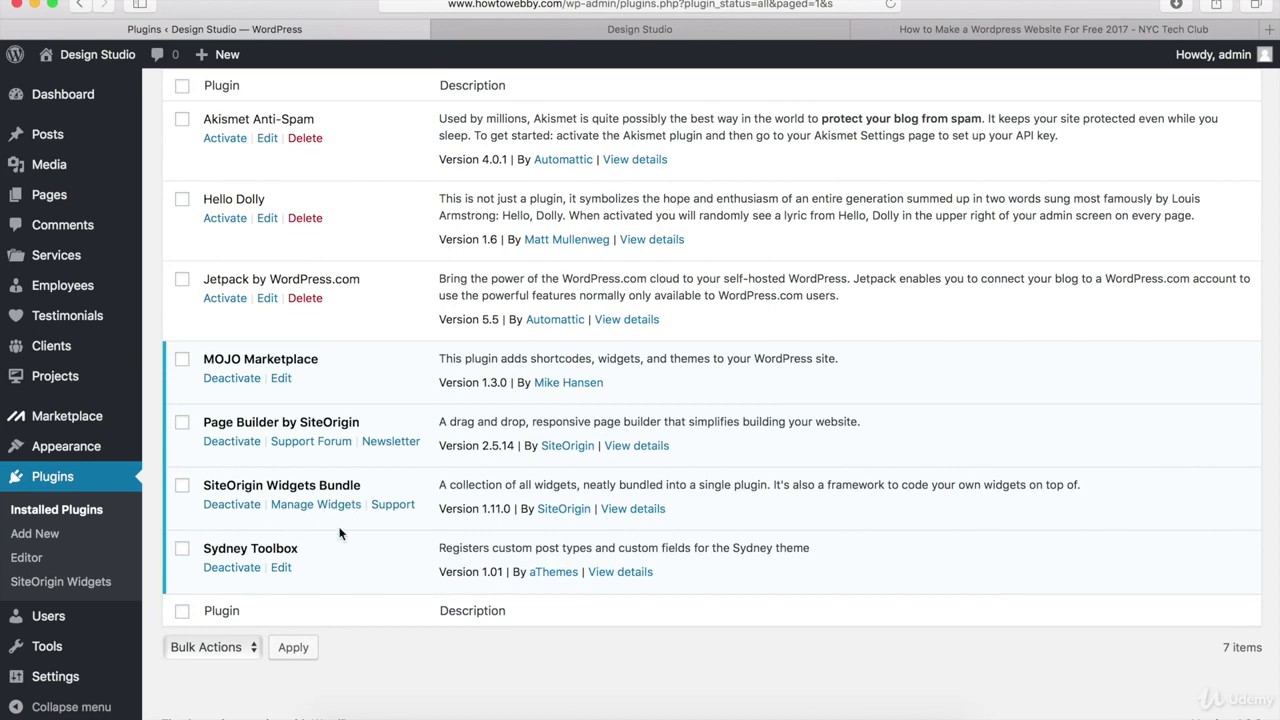
{"action": "scroll", "coordinate": [340, 534], "scroll_direction": "up", "scroll_amount": 5}
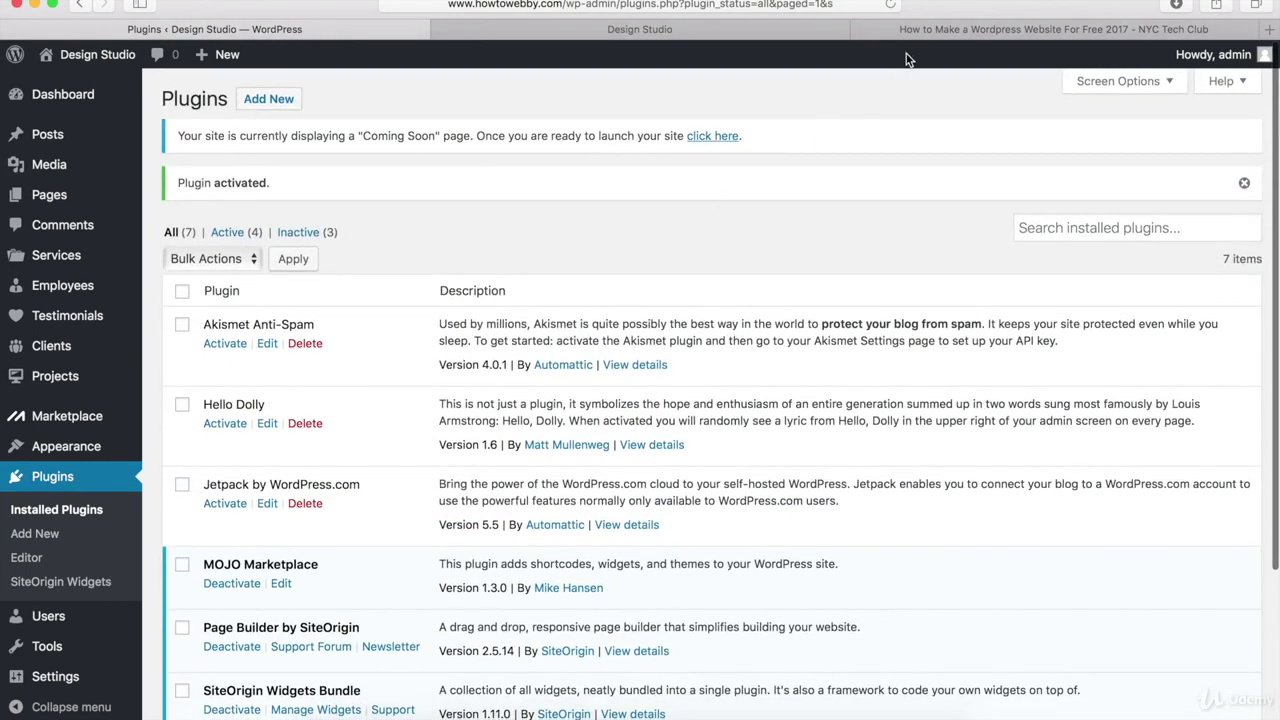
{"action": "left_click", "coordinate": [905, 29]}
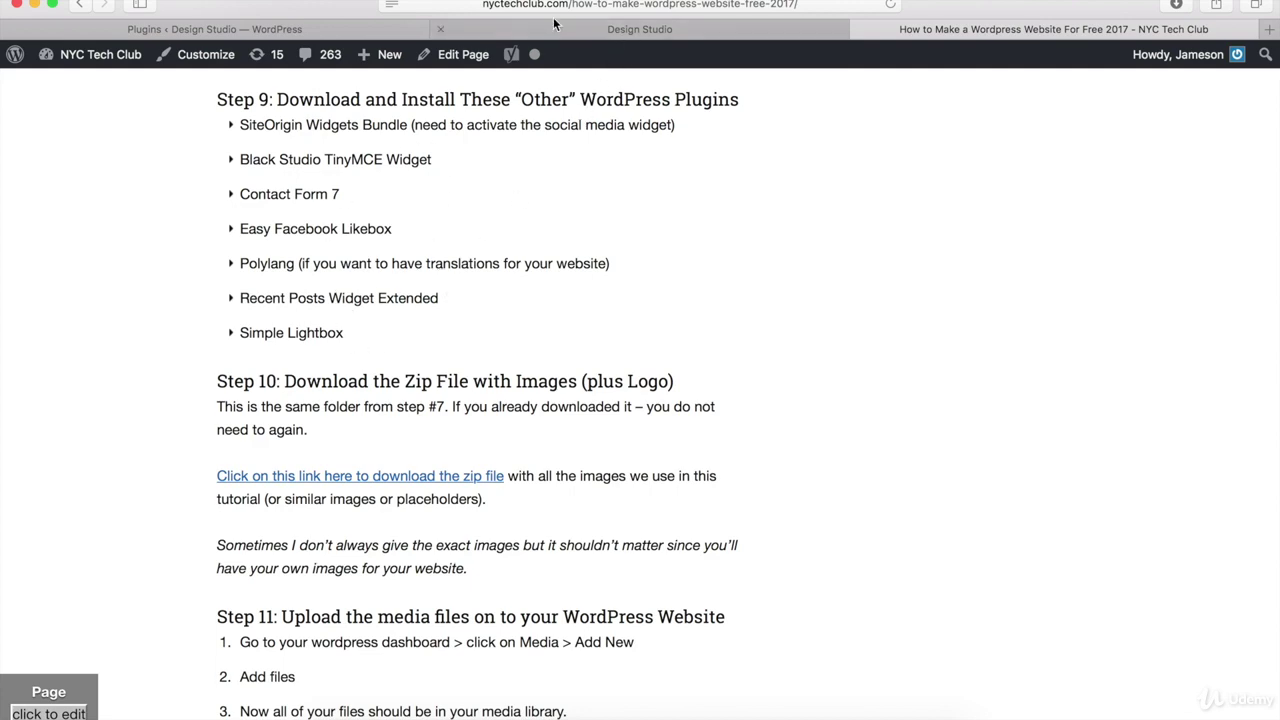
Step: Reopen Add Plugins with the search field ready, then check the tutorial for the next plugin name
{"action": "left_click", "coordinate": [302, 28]}
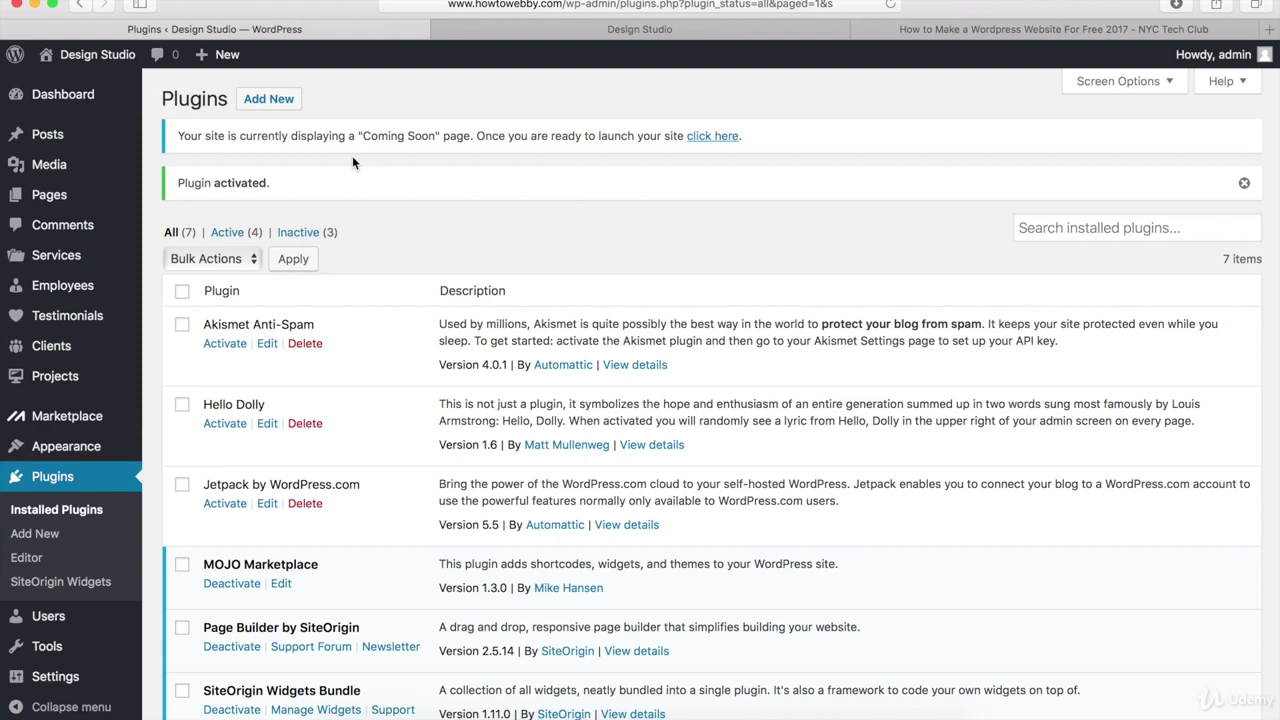
{"action": "left_click", "coordinate": [259, 103]}
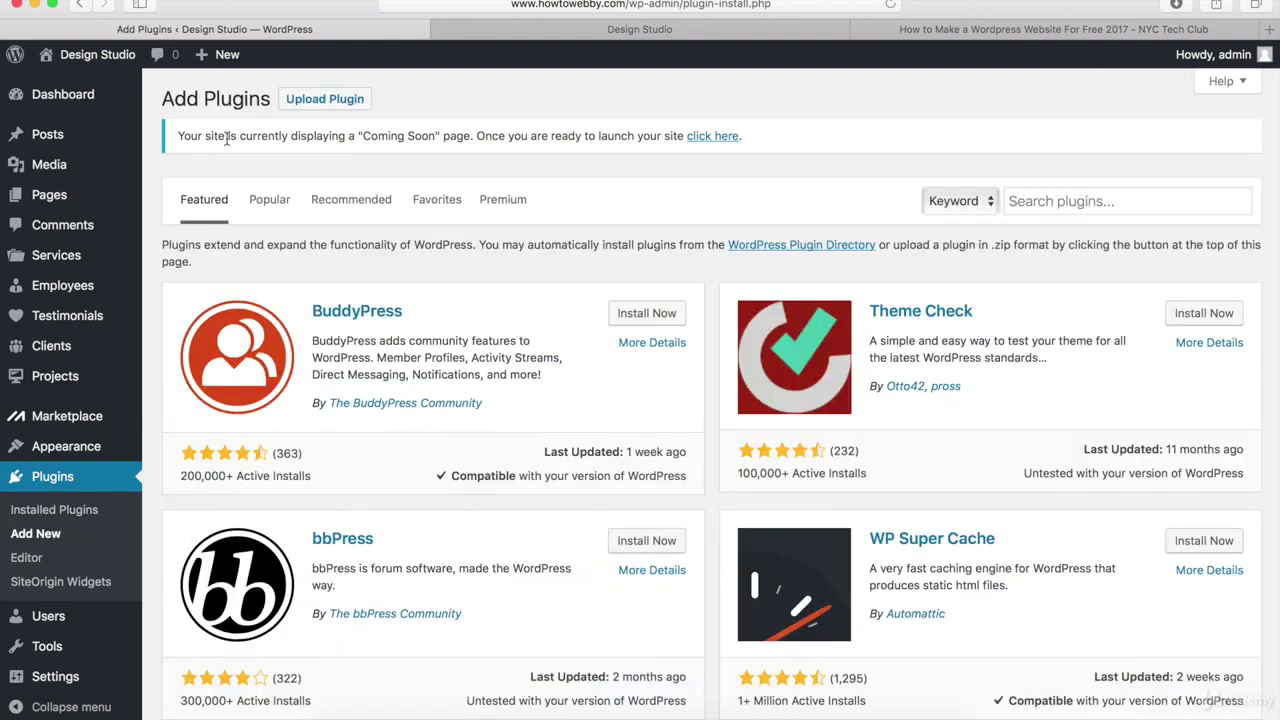
{"action": "left_click", "coordinate": [1024, 200]}
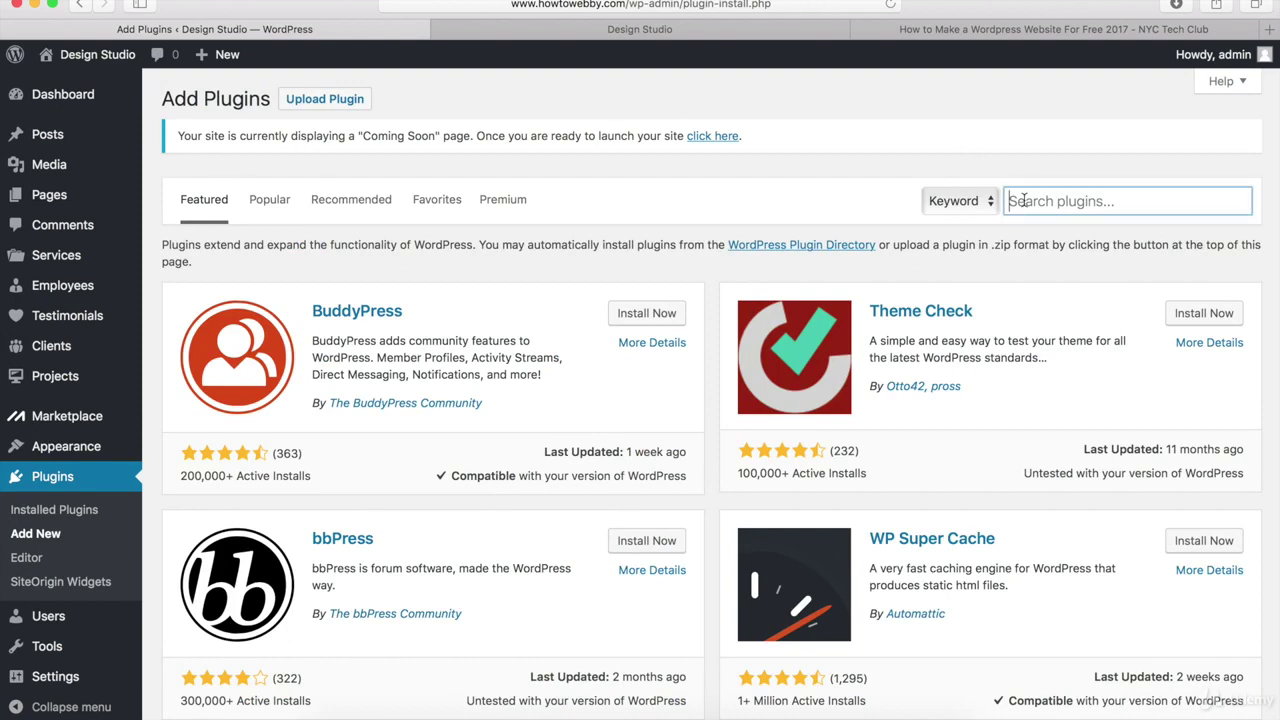
{"action": "left_click", "coordinate": [997, 36]}
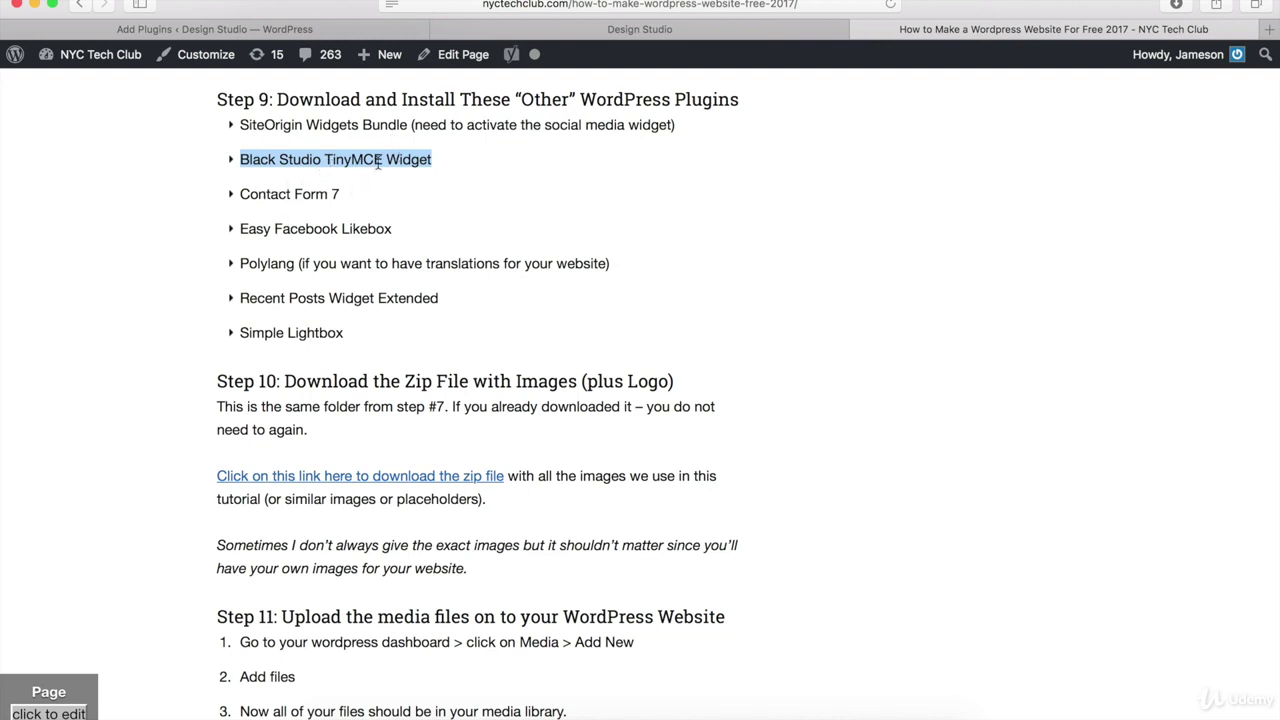
Step: Search for 'Black Studio TinyMCE Widget', install and activate it, then go back to Add New
{"action": "left_click", "coordinate": [212, 30]}
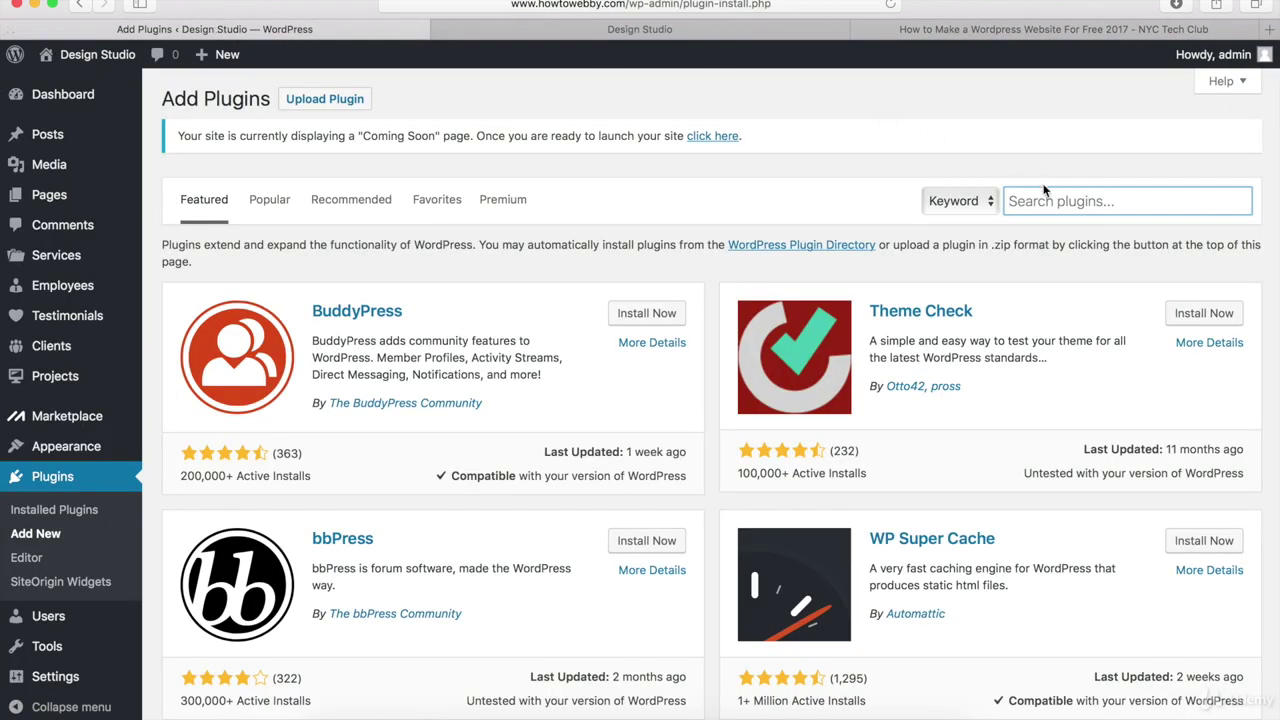
{"action": "type", "text": "Black Studio TinyMCE Widget"}
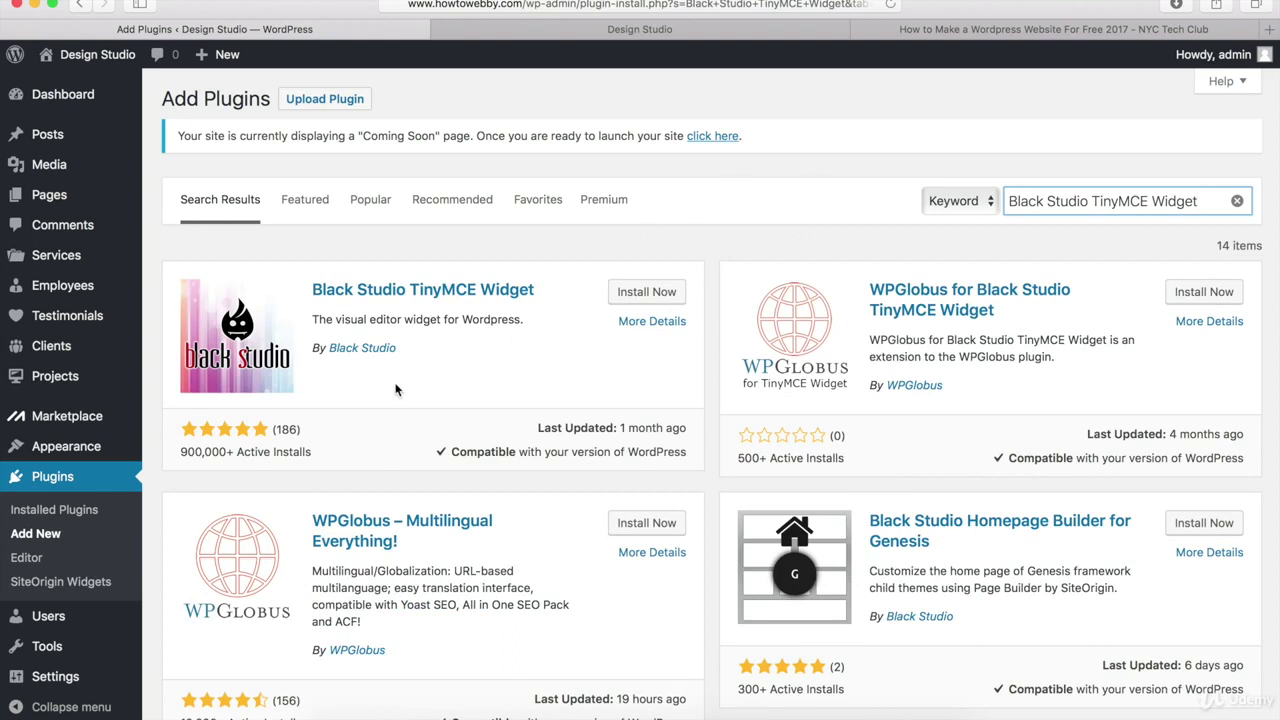
{"action": "left_click", "coordinate": [647, 292]}
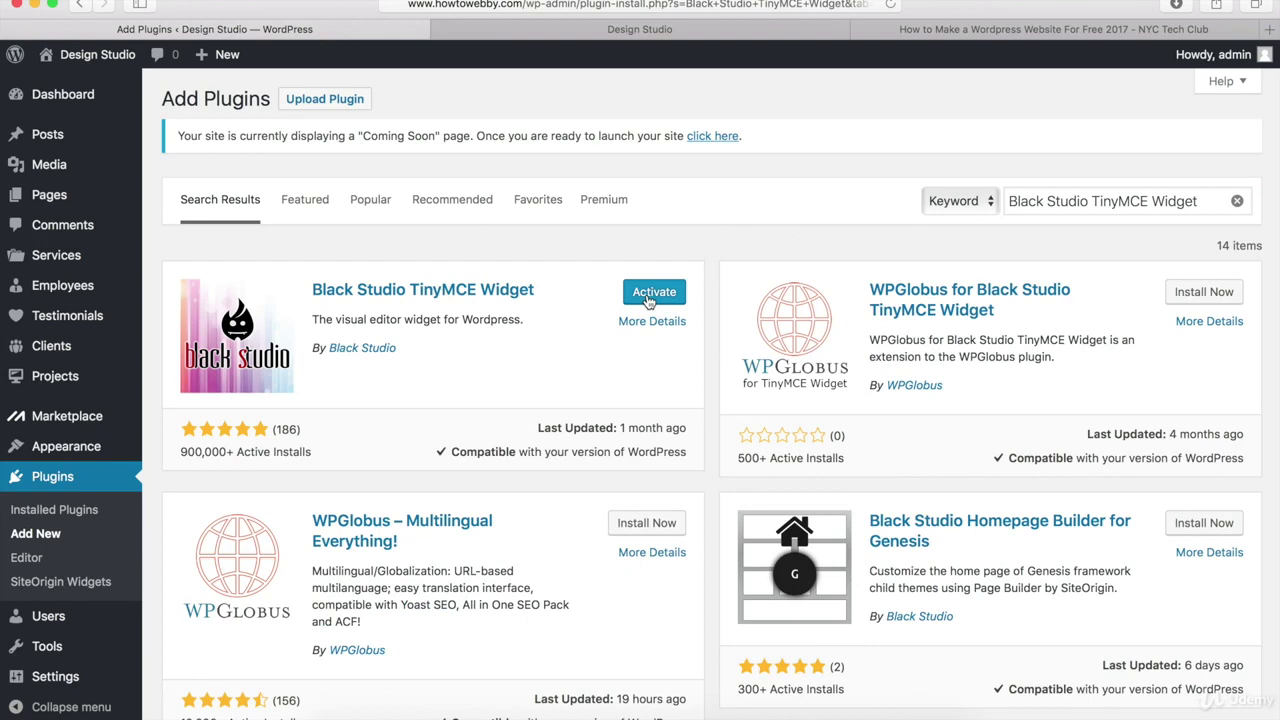
{"action": "left_click", "coordinate": [644, 297]}
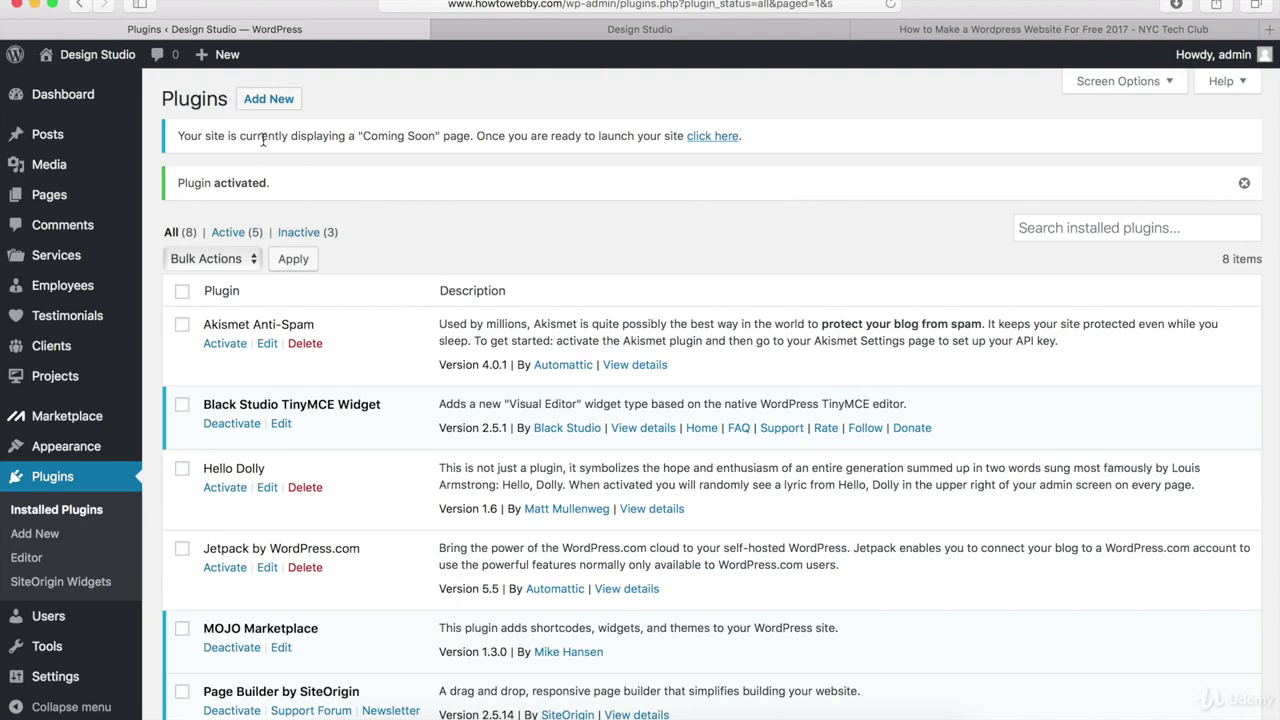
{"action": "left_click", "coordinate": [268, 99]}
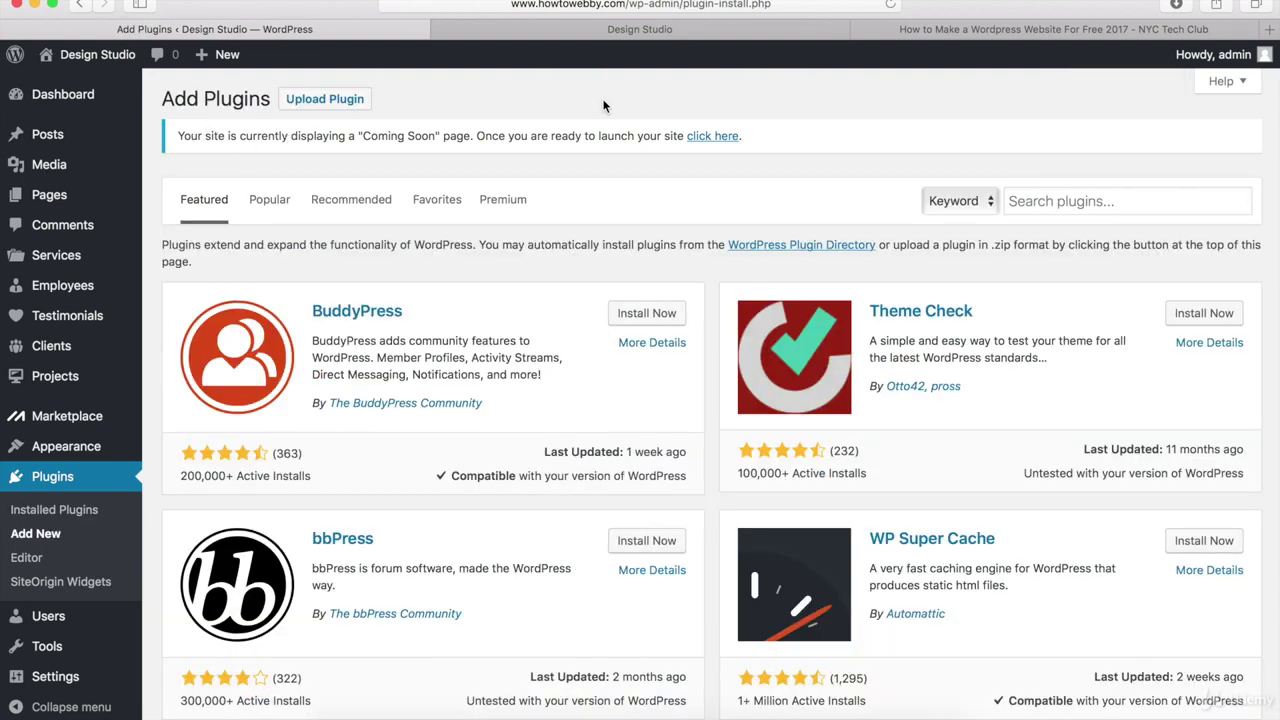
Step: Search for 'Contact Form 7', install and activate it, then return to Add New and the tutorial list
{"action": "left_click", "coordinate": [951, 29]}
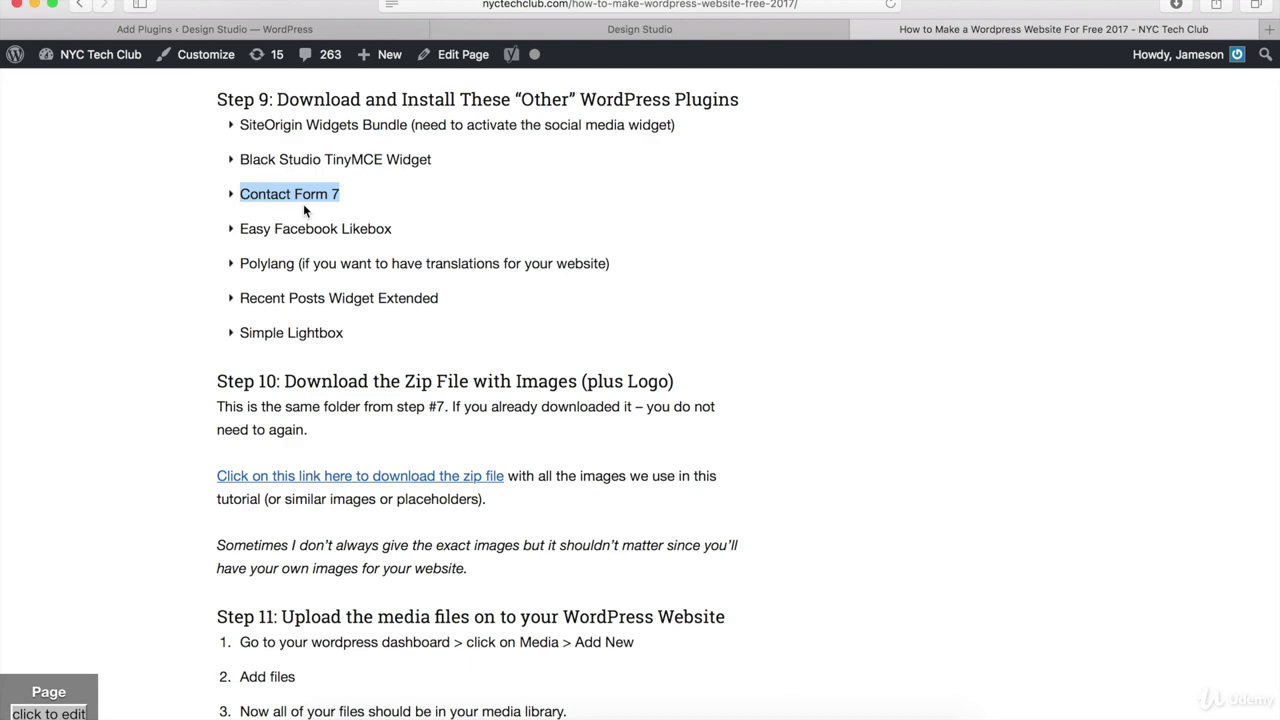
{"action": "left_click", "coordinate": [323, 33]}
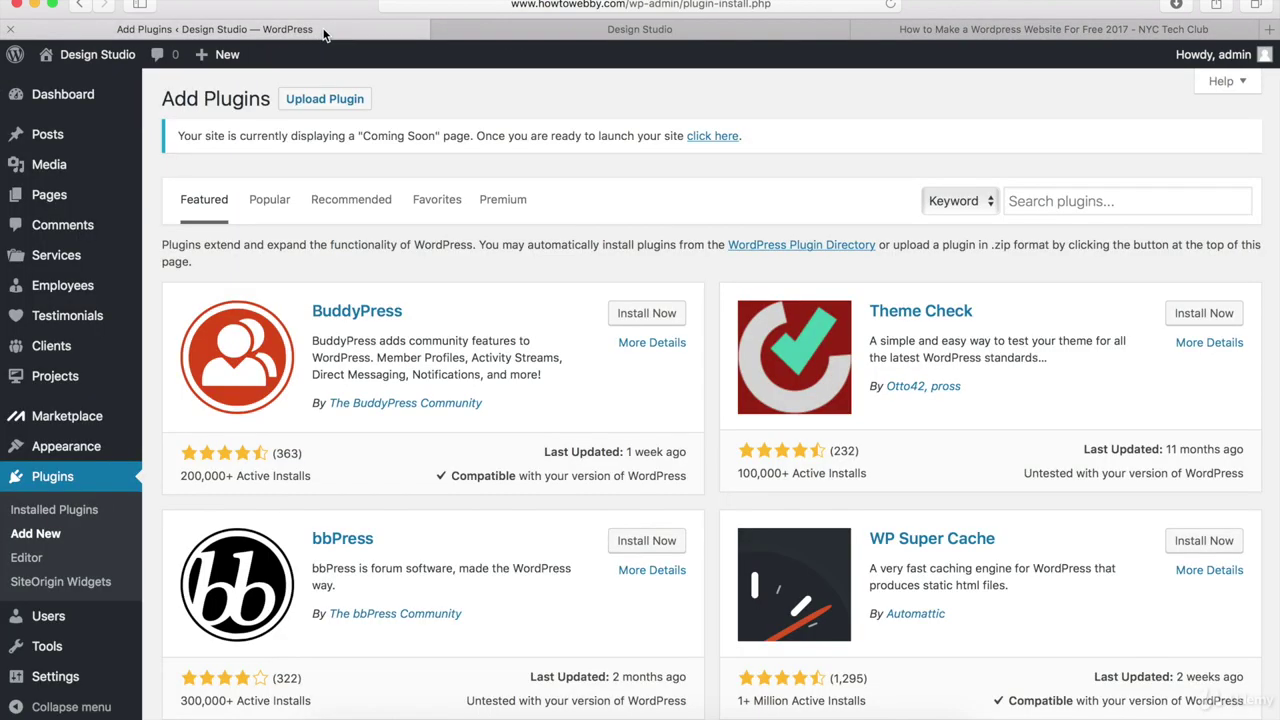
{"action": "left_click", "coordinate": [1032, 201]}
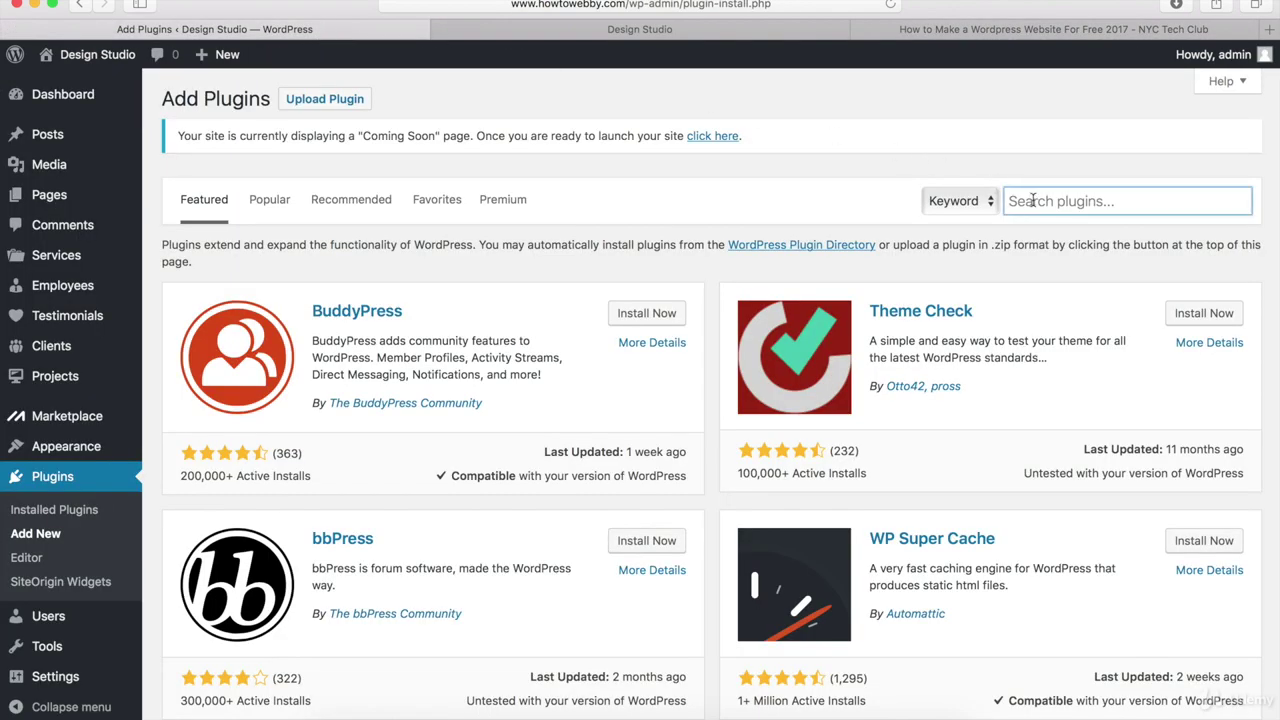
{"action": "type", "text": "Contact Form 7"}
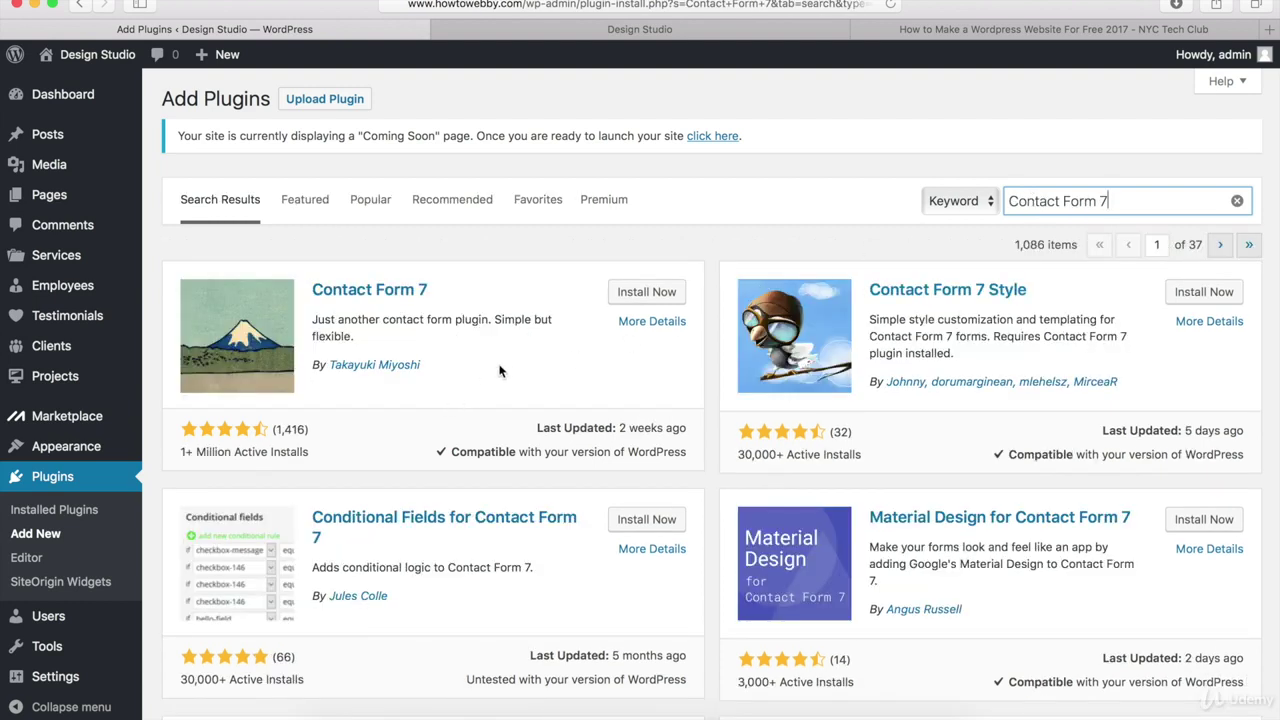
{"action": "left_click", "coordinate": [649, 292]}
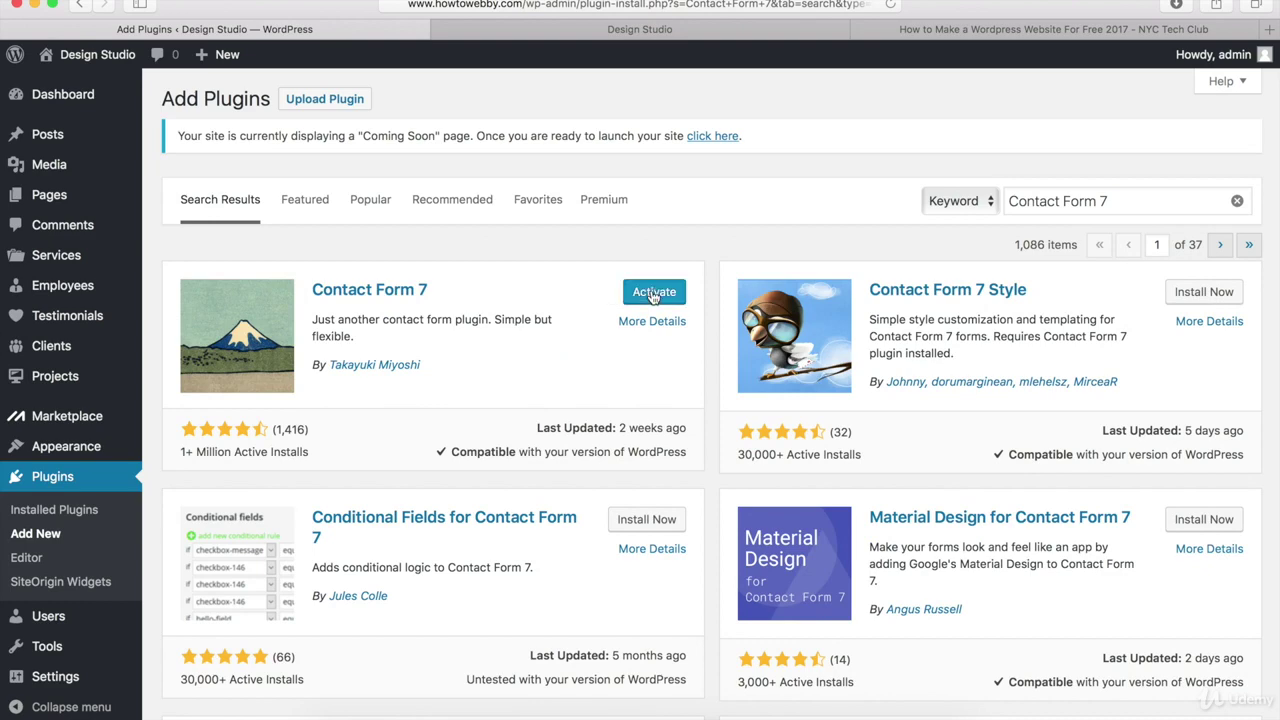
{"action": "left_click", "coordinate": [653, 292]}
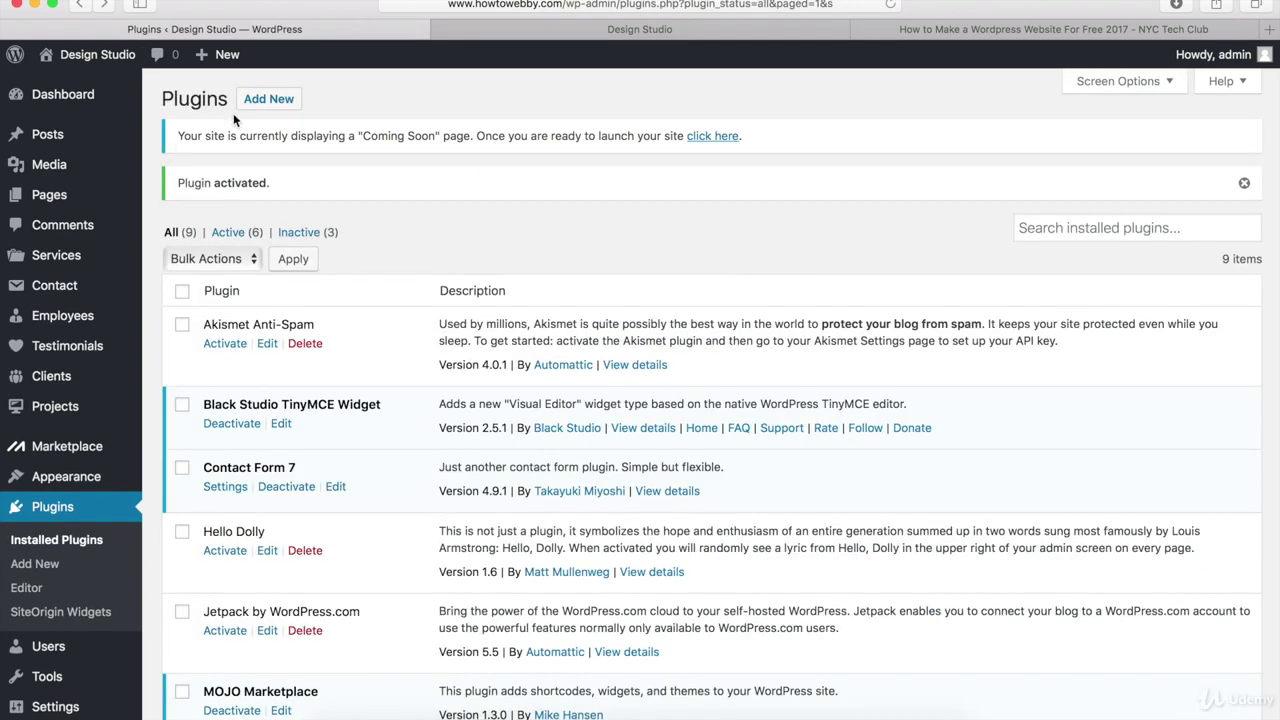
{"action": "left_click", "coordinate": [273, 100]}
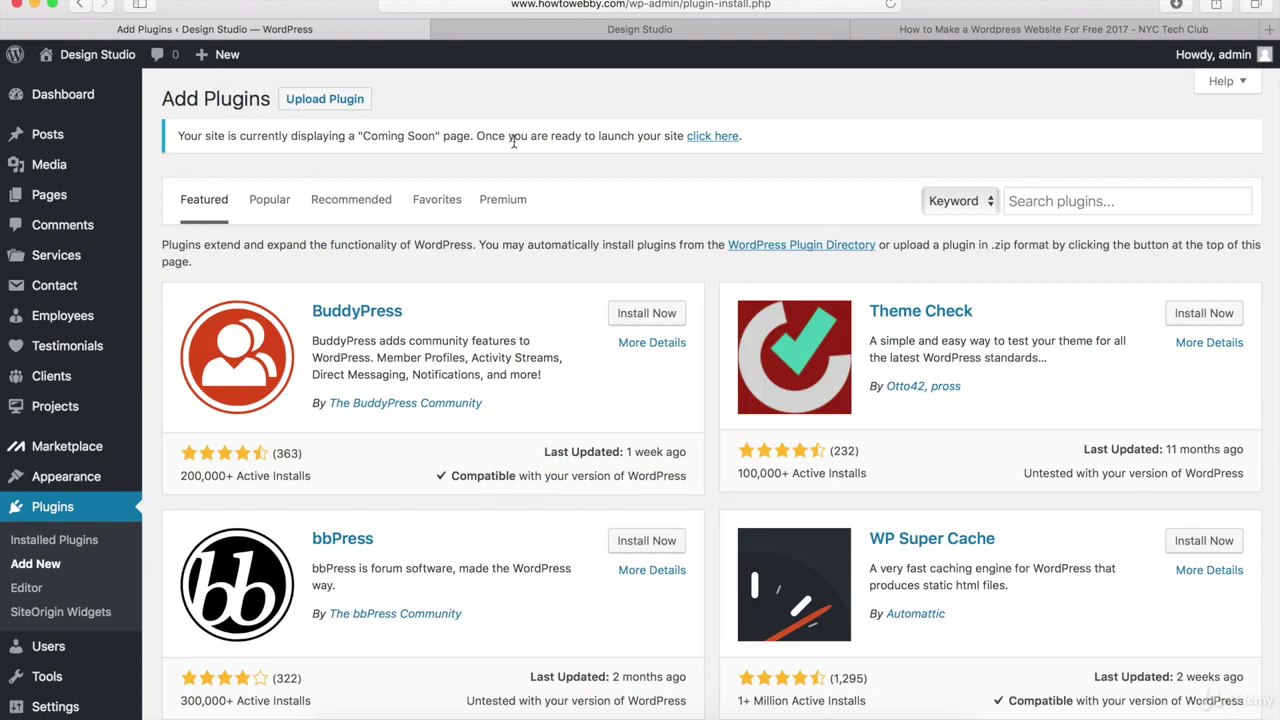
{"action": "left_click", "coordinate": [970, 32]}
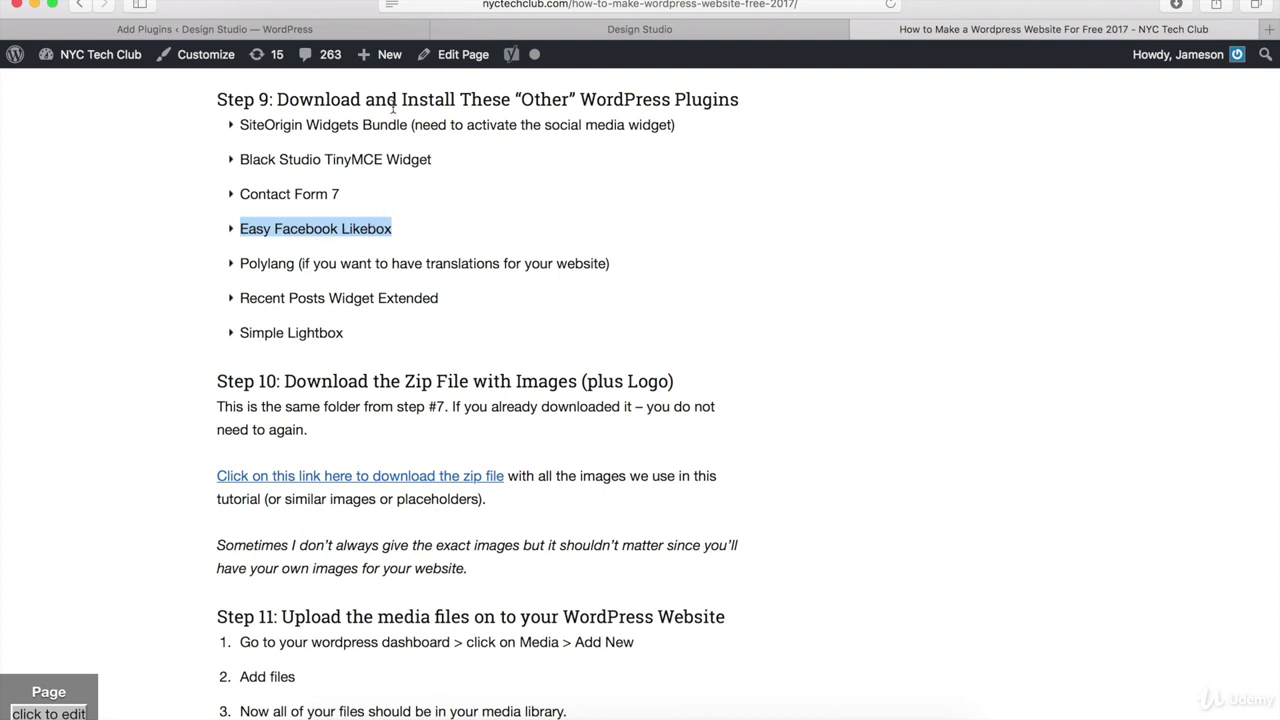
Step: Search for 'Easy Facebook Likebox', install and activate it, then return to Add New and the tutorial
{"action": "left_click", "coordinate": [352, 30]}
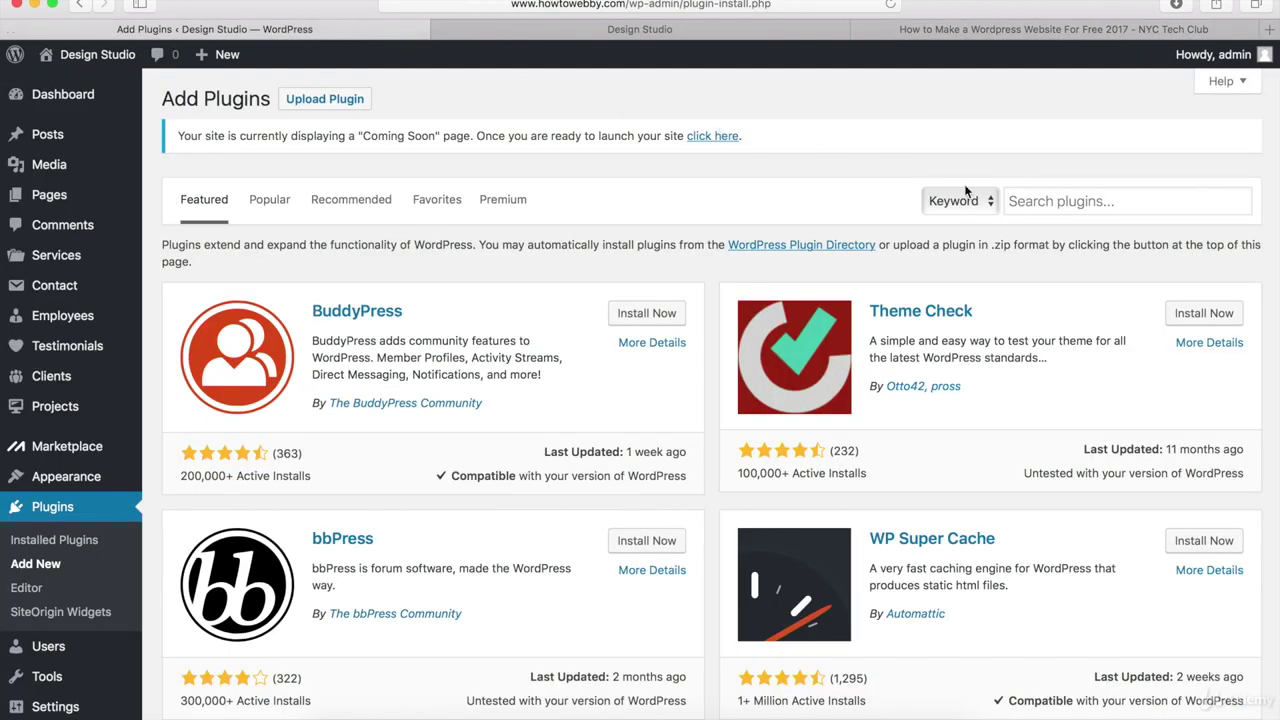
{"action": "left_click", "coordinate": [1023, 205]}
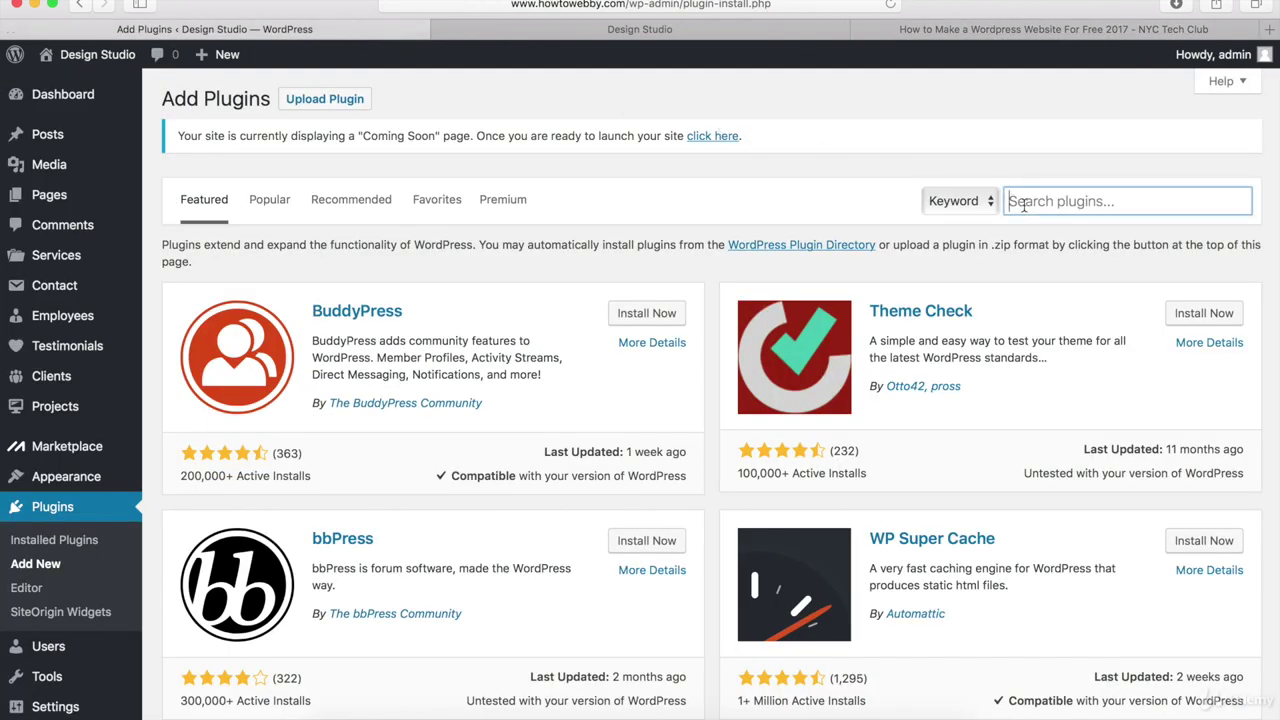
{"action": "type", "text": "Easy Facebook Likebox"}
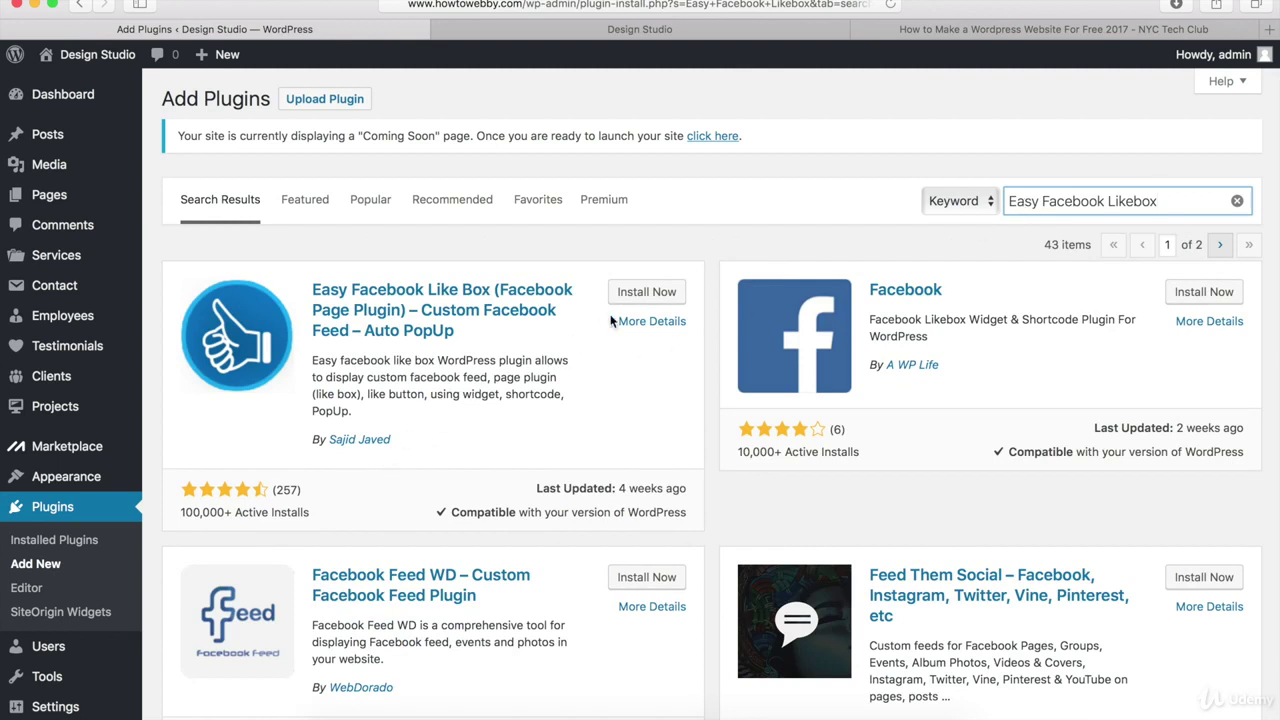
{"action": "left_click", "coordinate": [647, 294]}
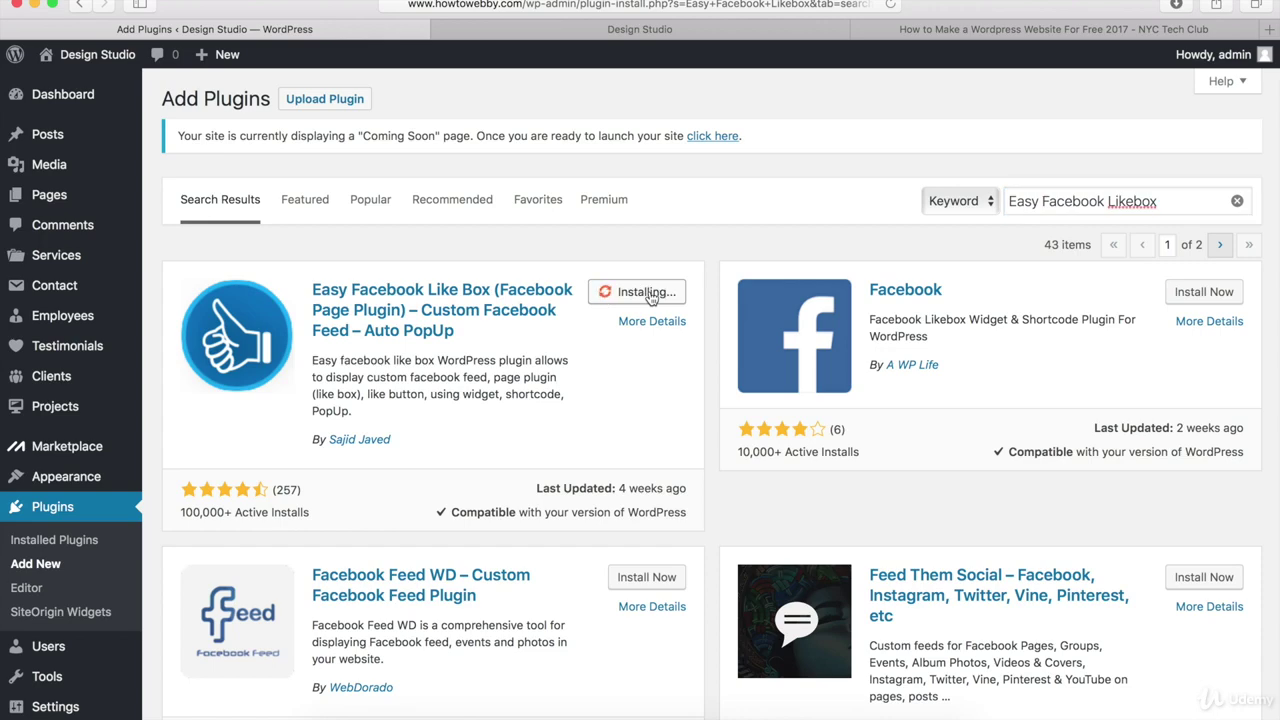
{"action": "left_click", "coordinate": [650, 295]}
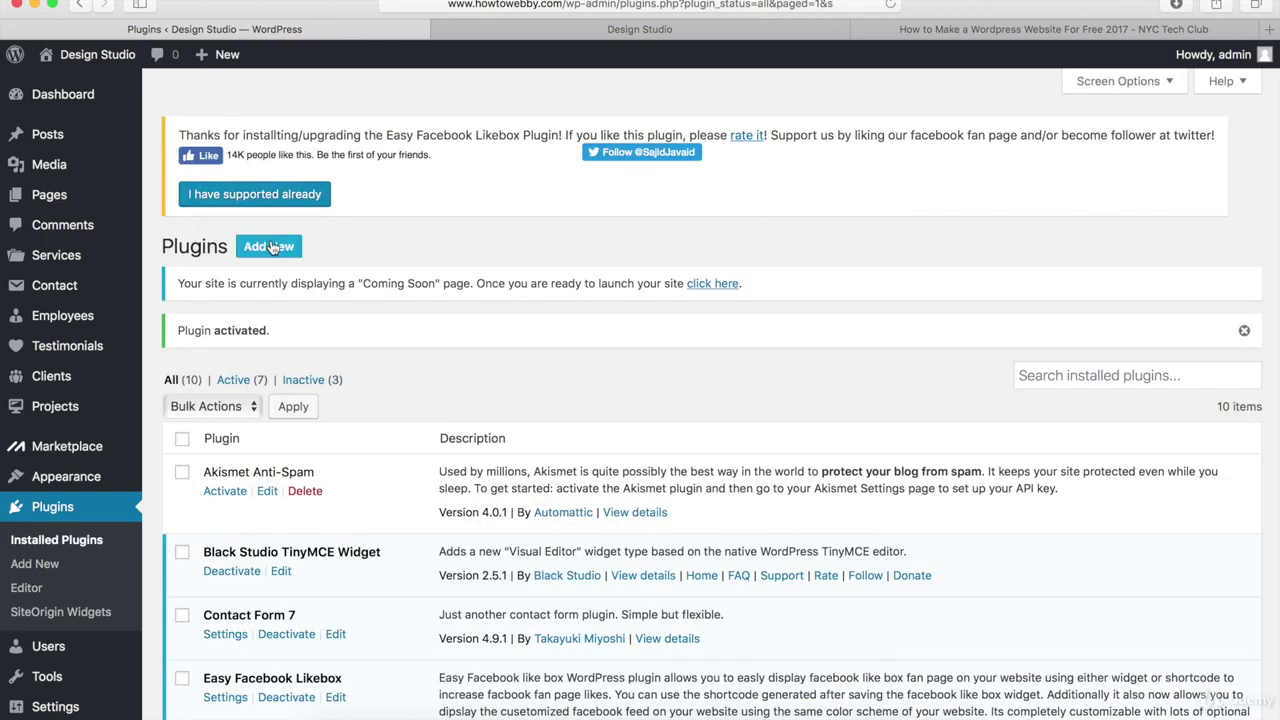
{"action": "left_click", "coordinate": [270, 247]}
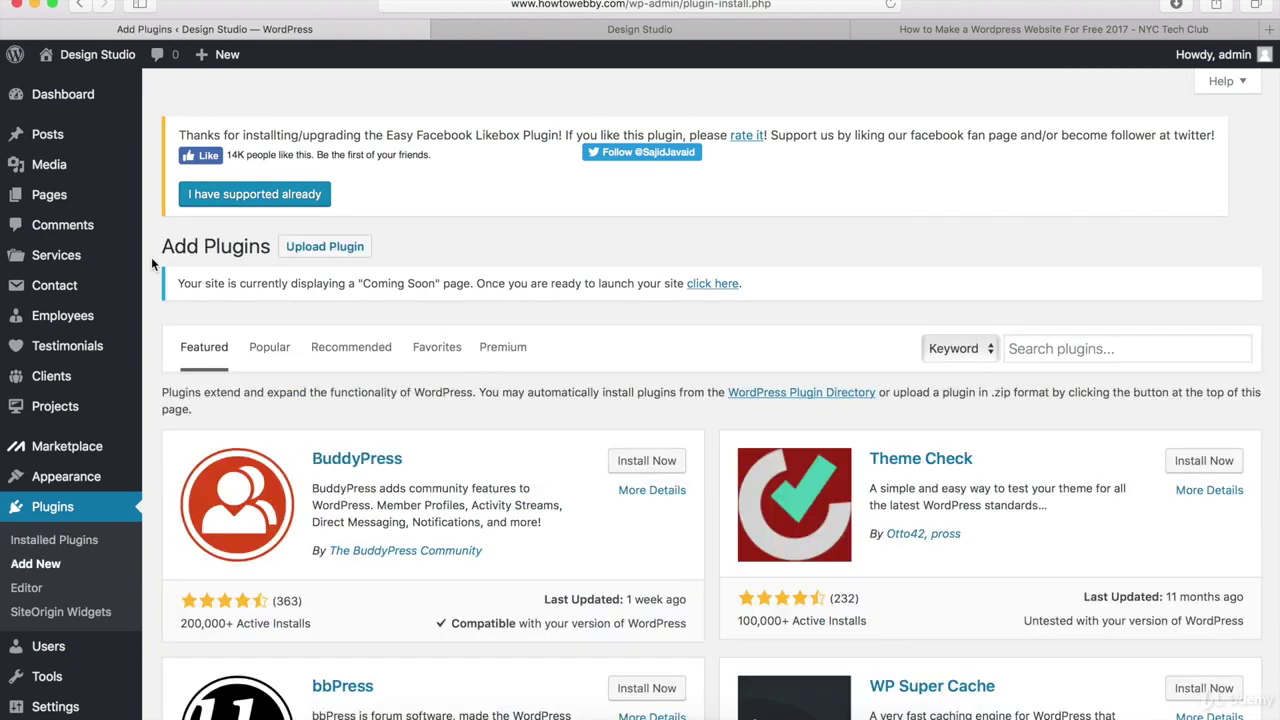
{"action": "left_click", "coordinate": [1039, 29]}
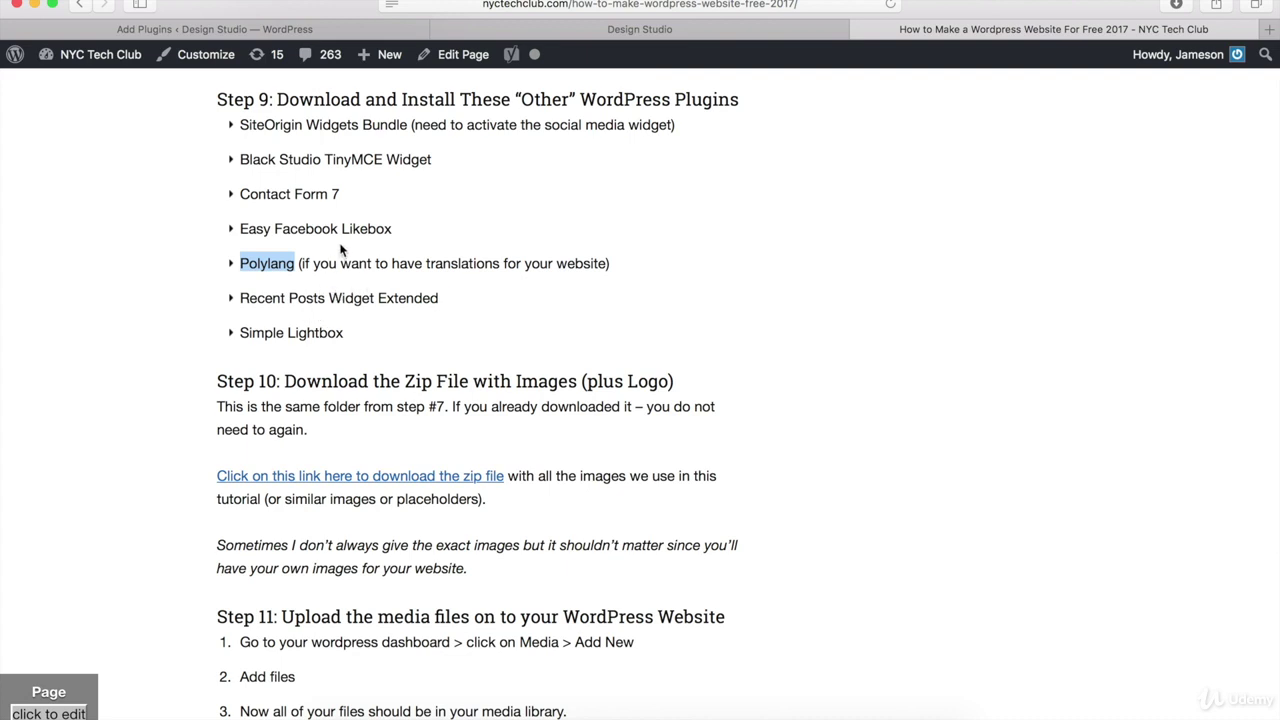
Step: Search for 'Polylang', install and activate it, then go back to Add New and check the tutorial
{"action": "left_click", "coordinate": [316, 30]}
{"action": "left_click", "coordinate": [1033, 343]}
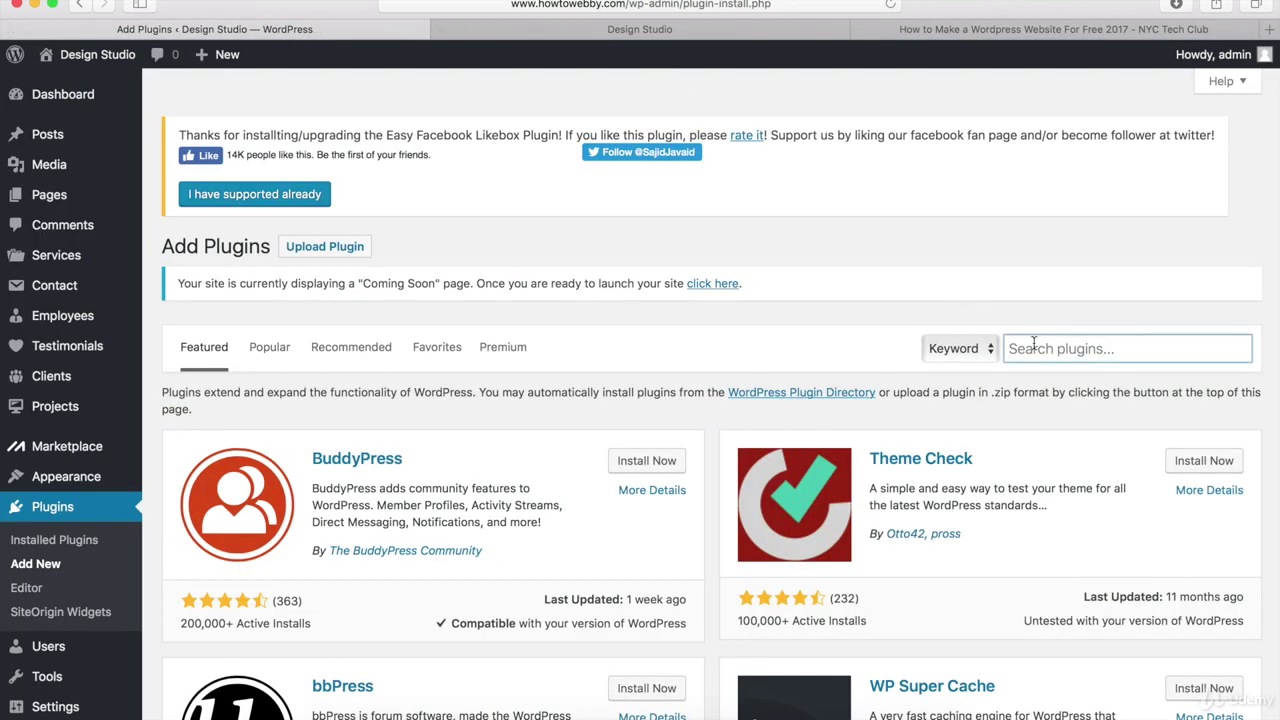
{"action": "type", "text": "Polylang"}
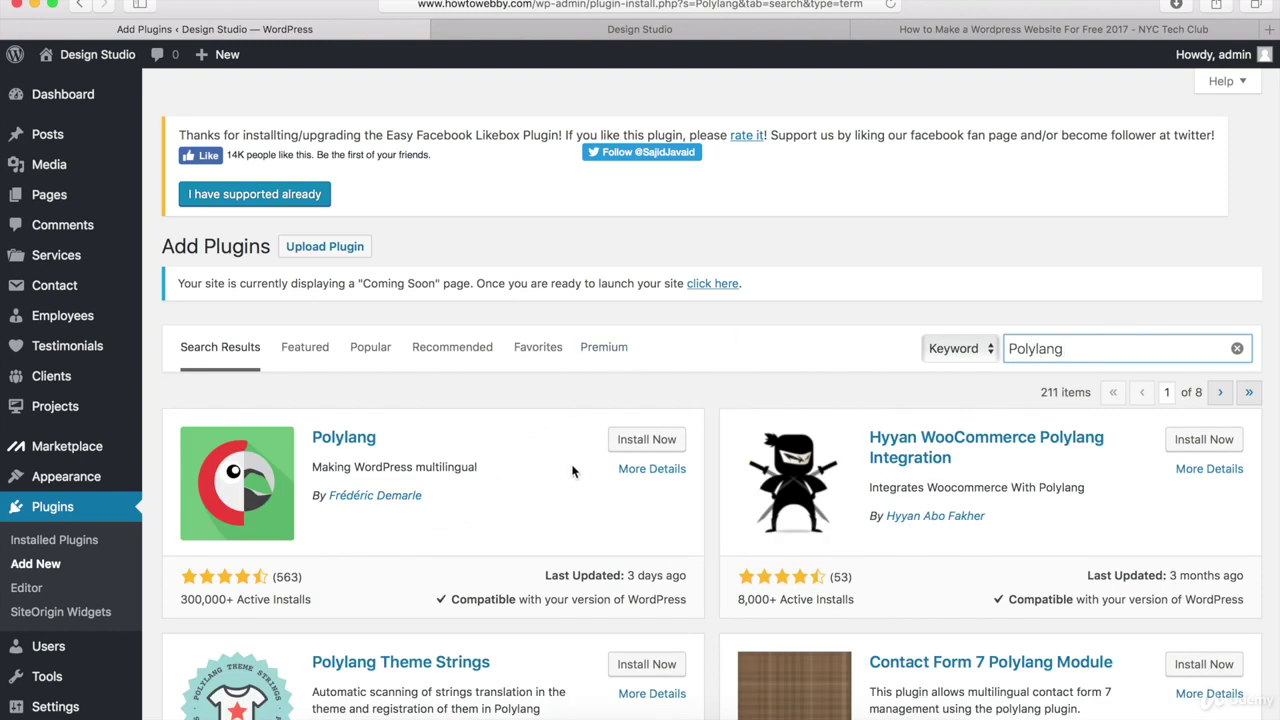
{"action": "left_click", "coordinate": [646, 440]}
{"action": "left_click", "coordinate": [652, 440]}
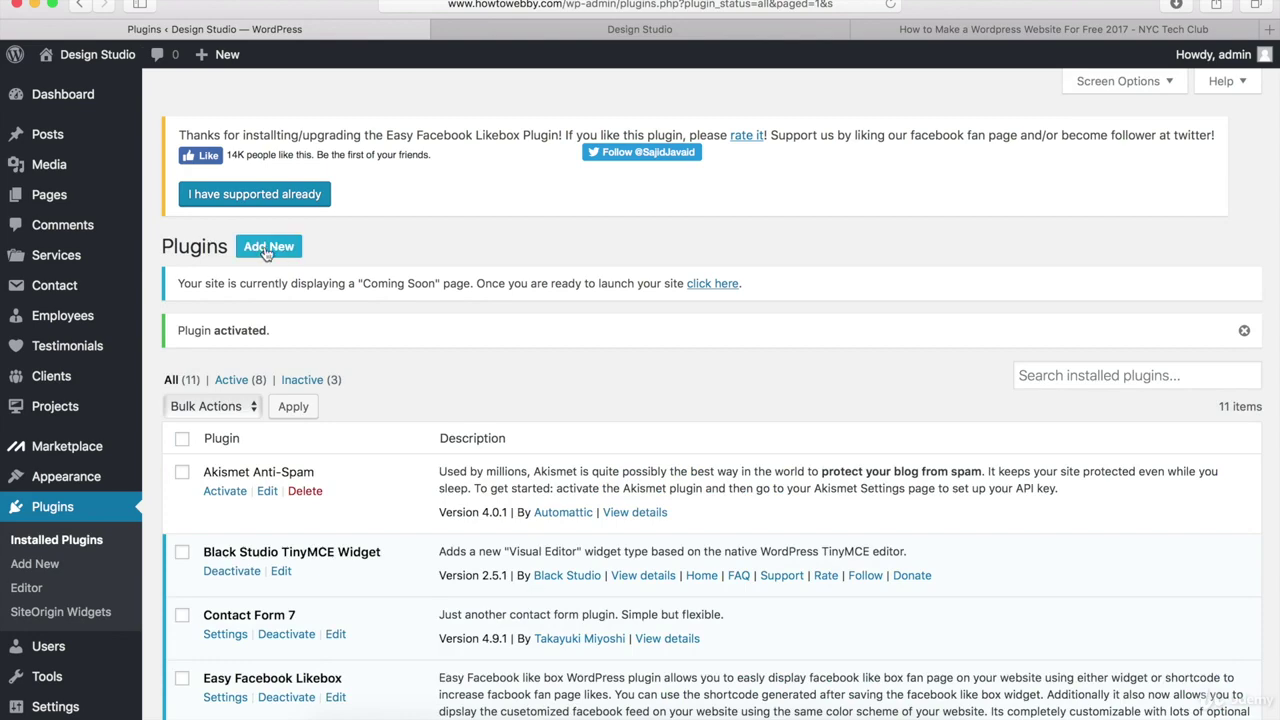
{"action": "left_click", "coordinate": [266, 247]}
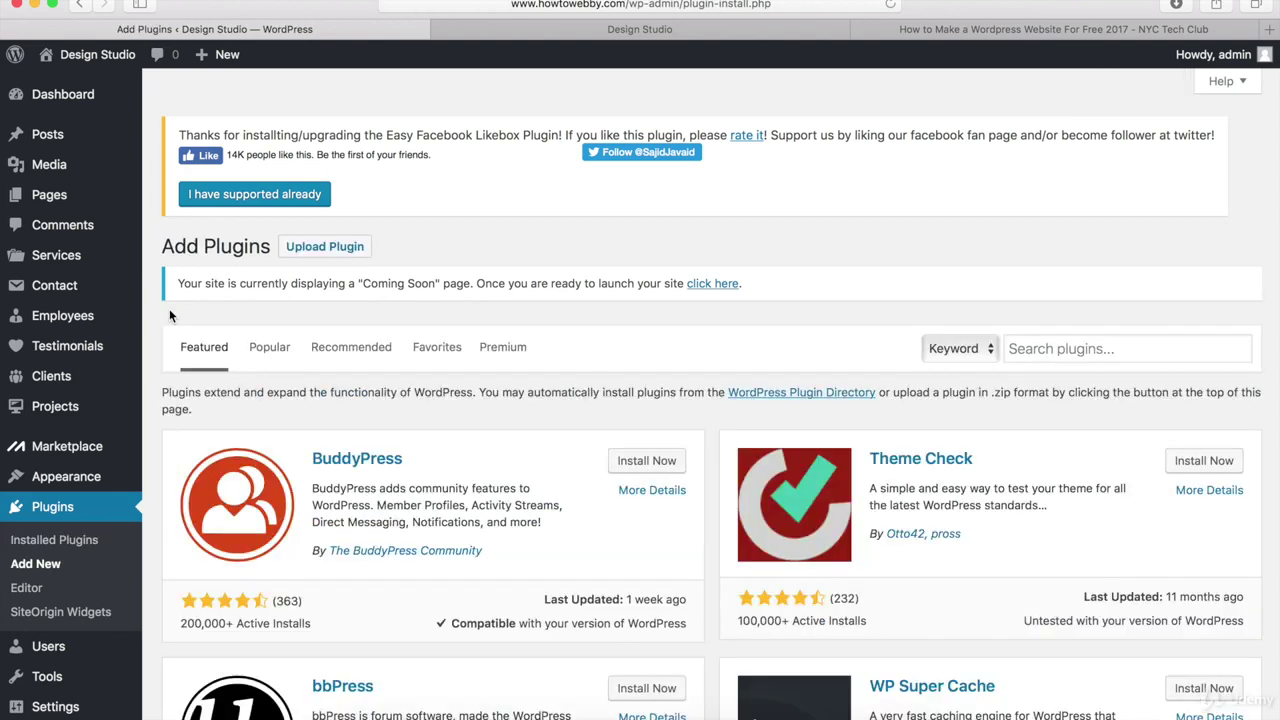
{"action": "left_click", "coordinate": [986, 38]}
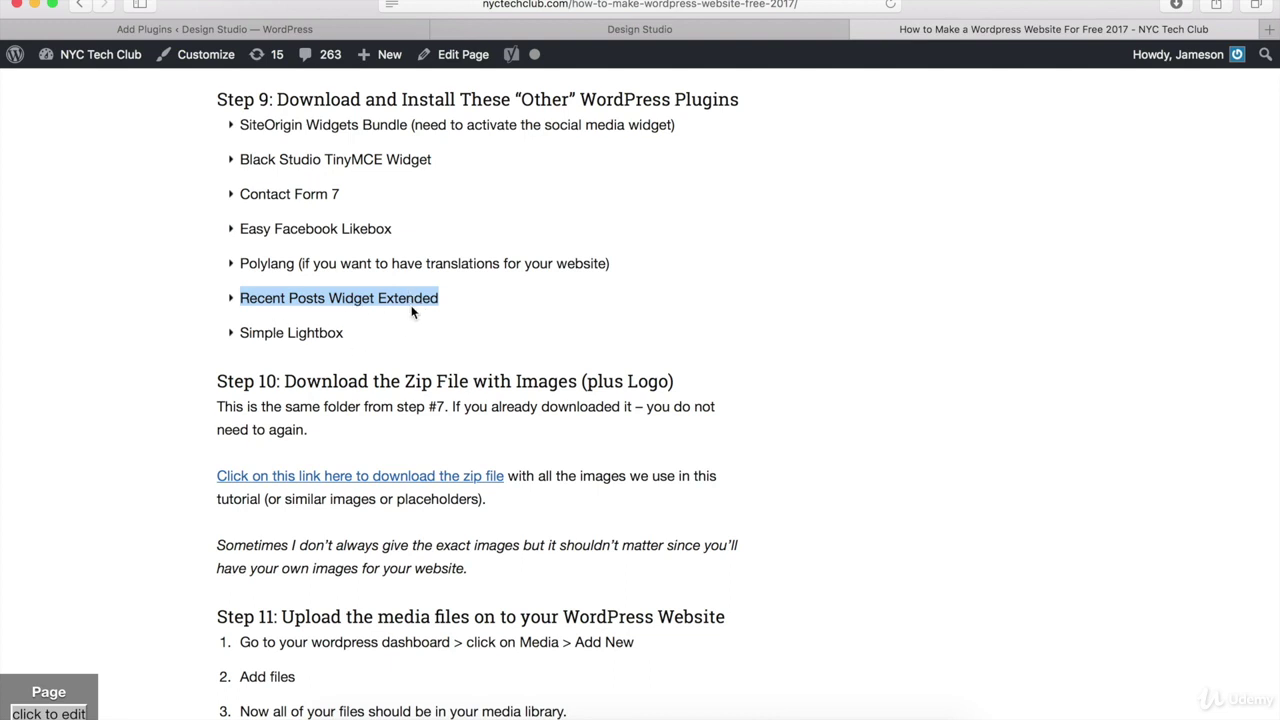
Step: Search for 'Recent Posts Widget Extended', install and activate it, then go back to Add New
{"action": "left_click", "coordinate": [327, 27]}
{"action": "left_click", "coordinate": [1037, 345]}
{"action": "type", "text": "Recent Posts Widget Extended"}
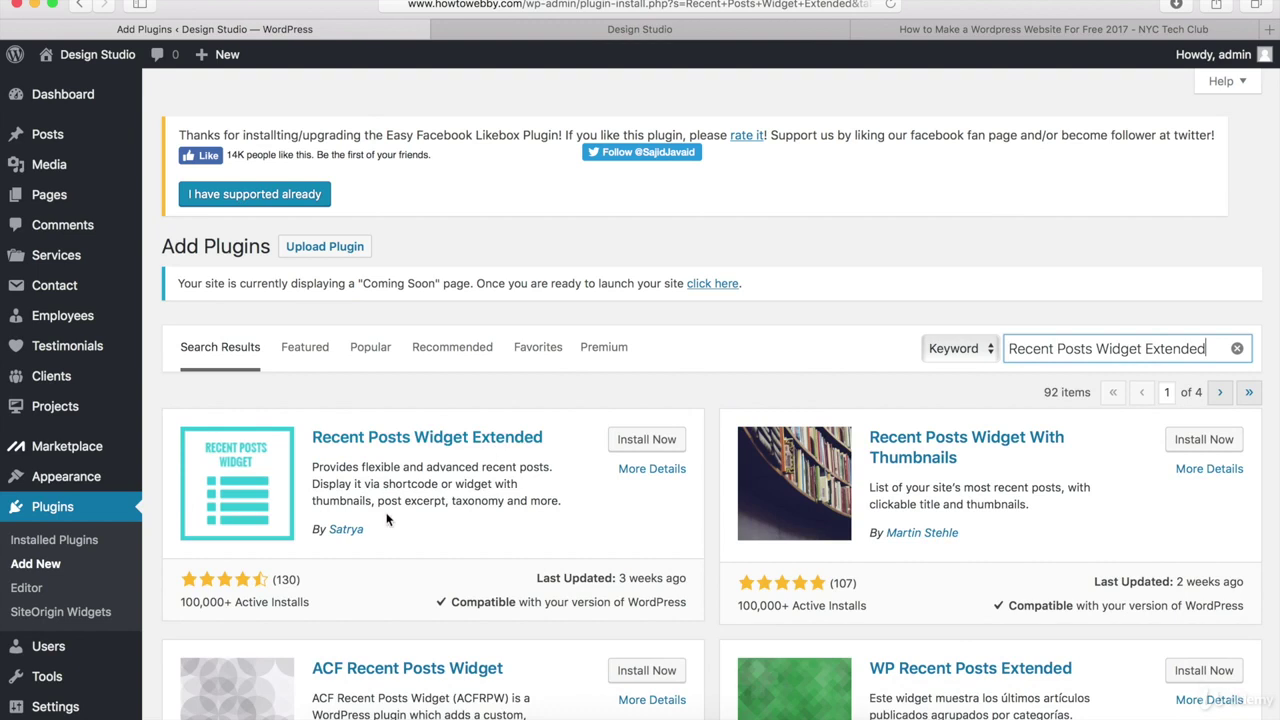
{"action": "left_click", "coordinate": [647, 440]}
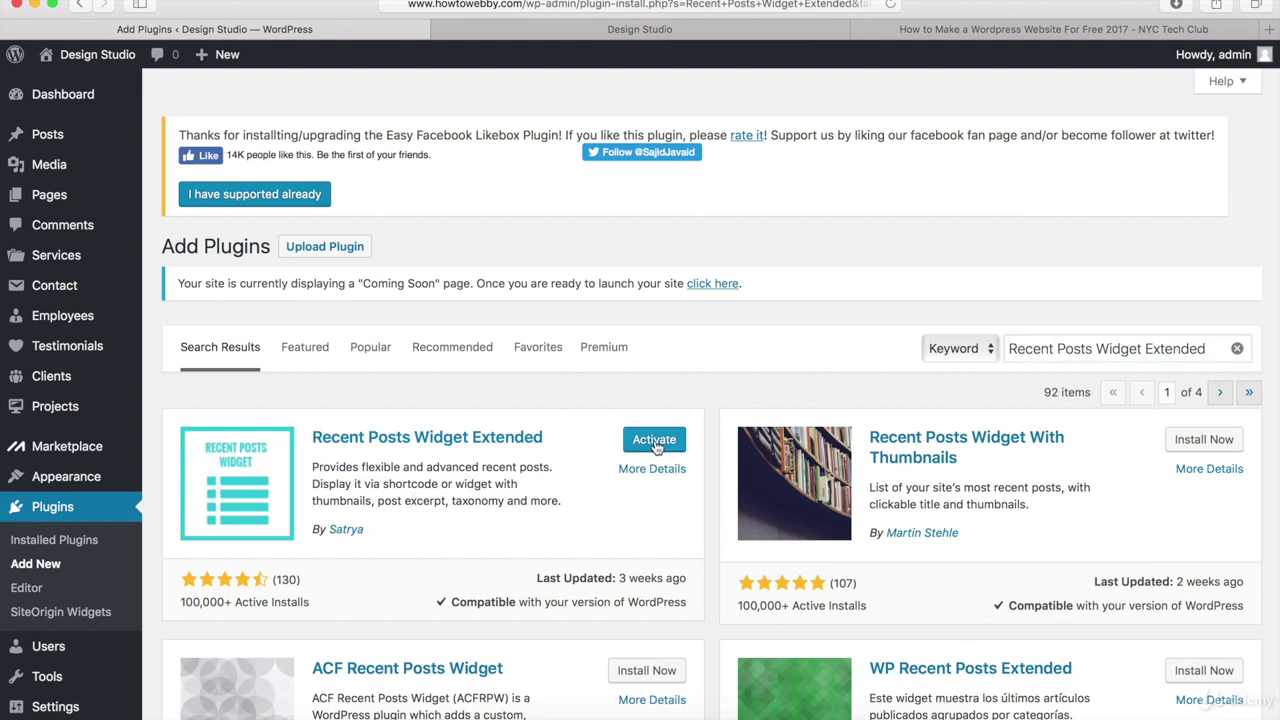
{"action": "left_click", "coordinate": [654, 440]}
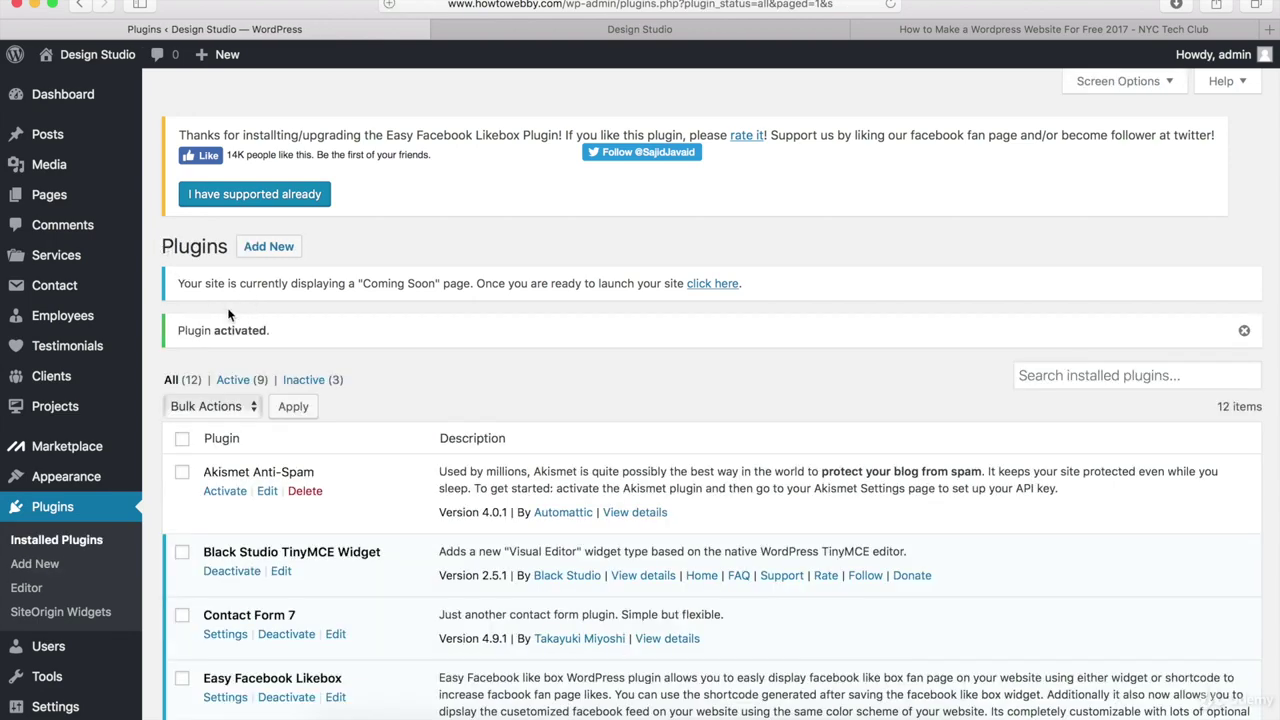
{"action": "left_click", "coordinate": [280, 253]}
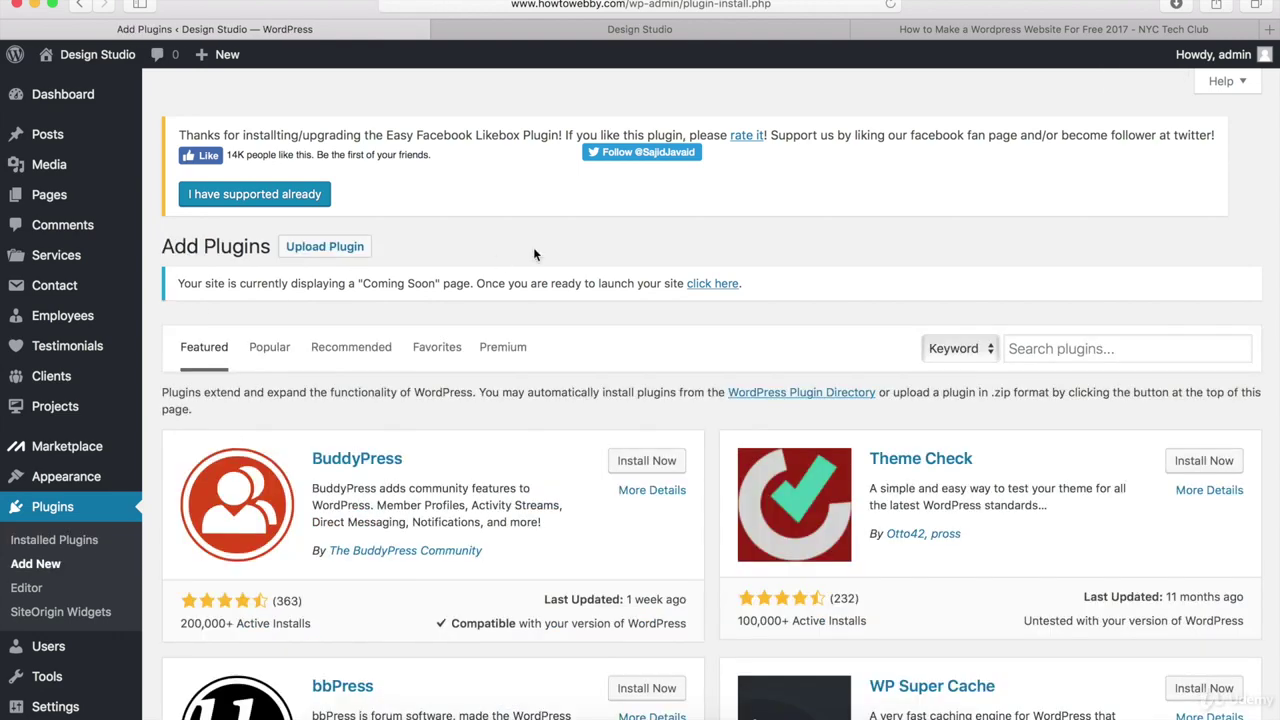
Step: Search for 'Simple Lightbox', install and activate it, then also activate TJ Custom CSS
{"action": "left_click", "coordinate": [1045, 33]}
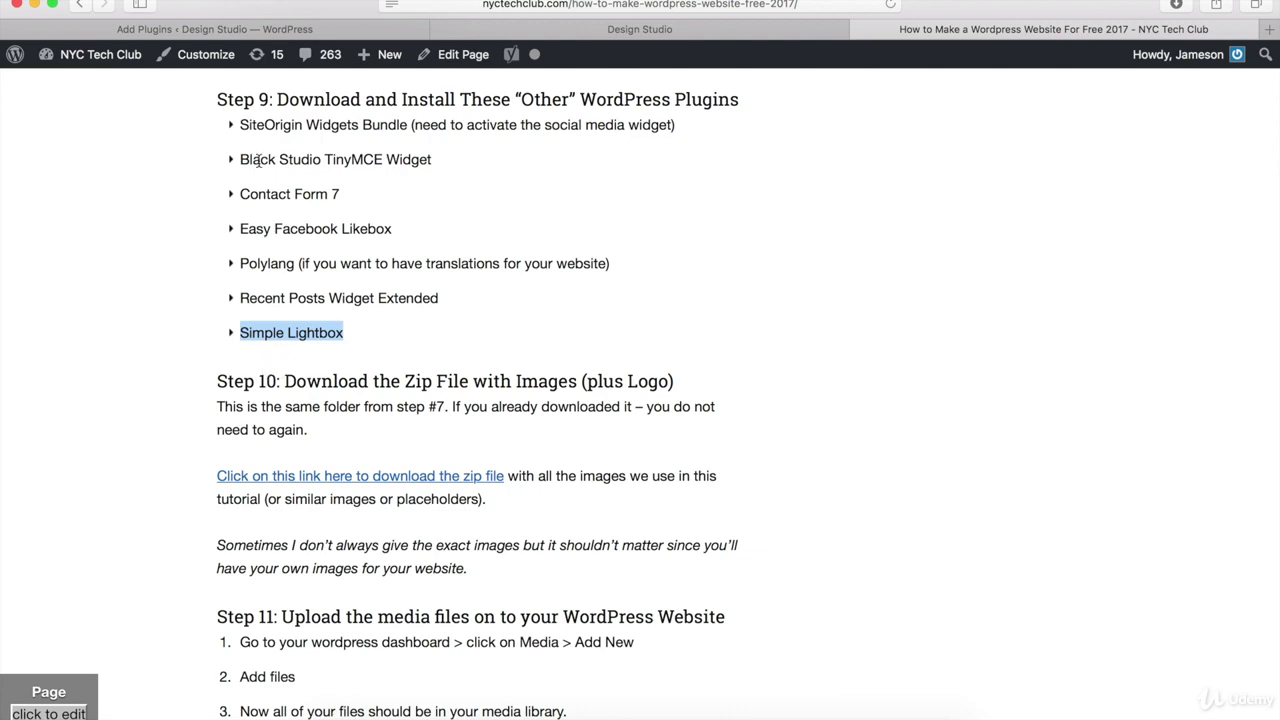
{"action": "left_click", "coordinate": [196, 30]}
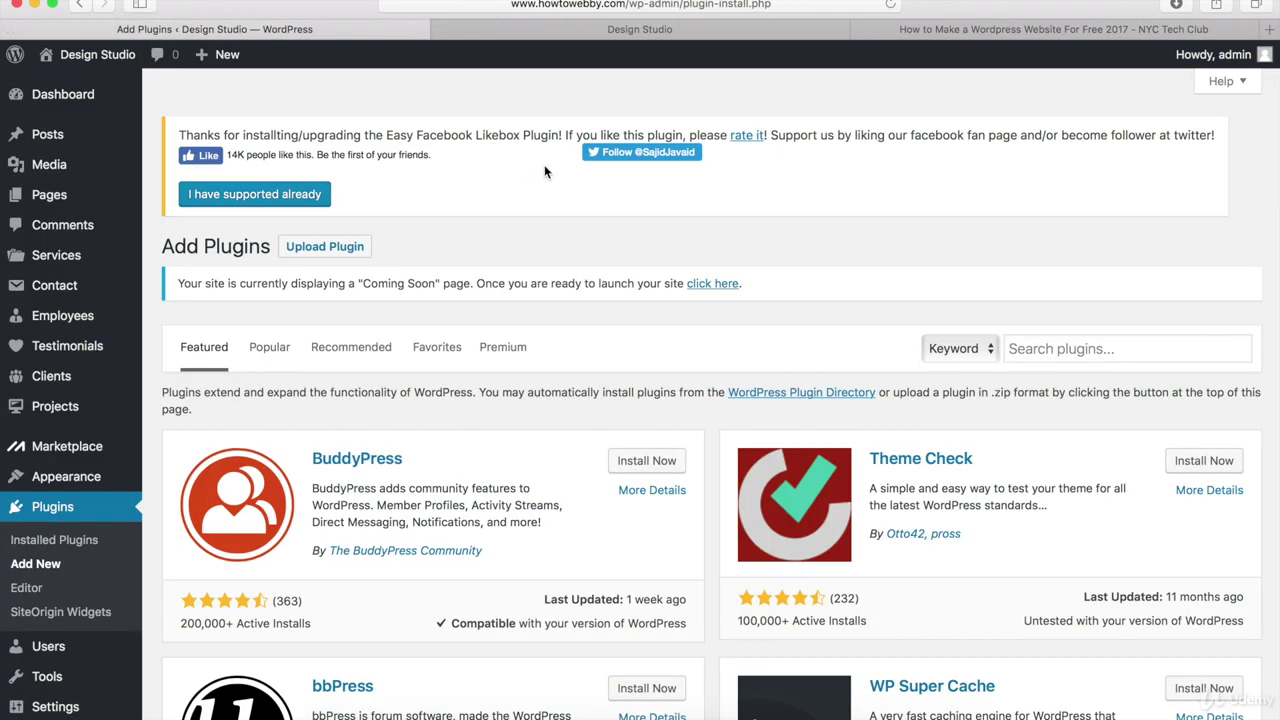
{"action": "left_click", "coordinate": [1040, 346]}
{"action": "type", "text": "Simple Lightbox"}
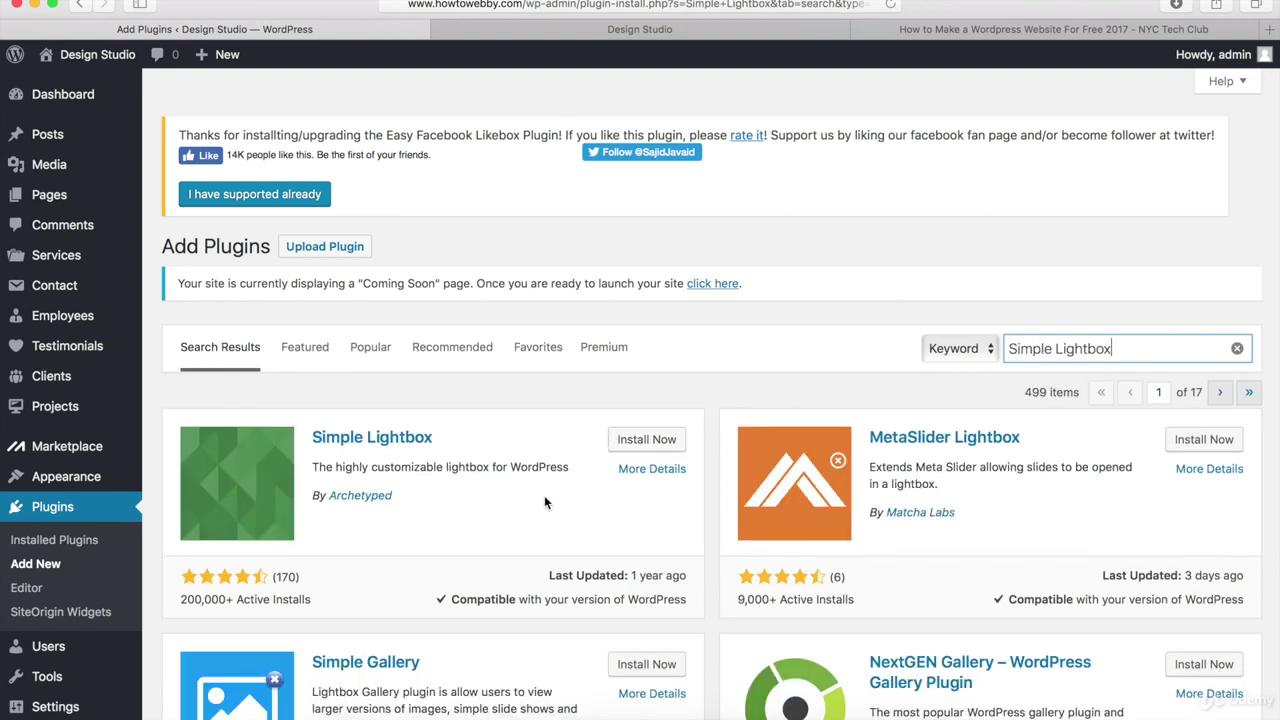
{"action": "left_click", "coordinate": [663, 443]}
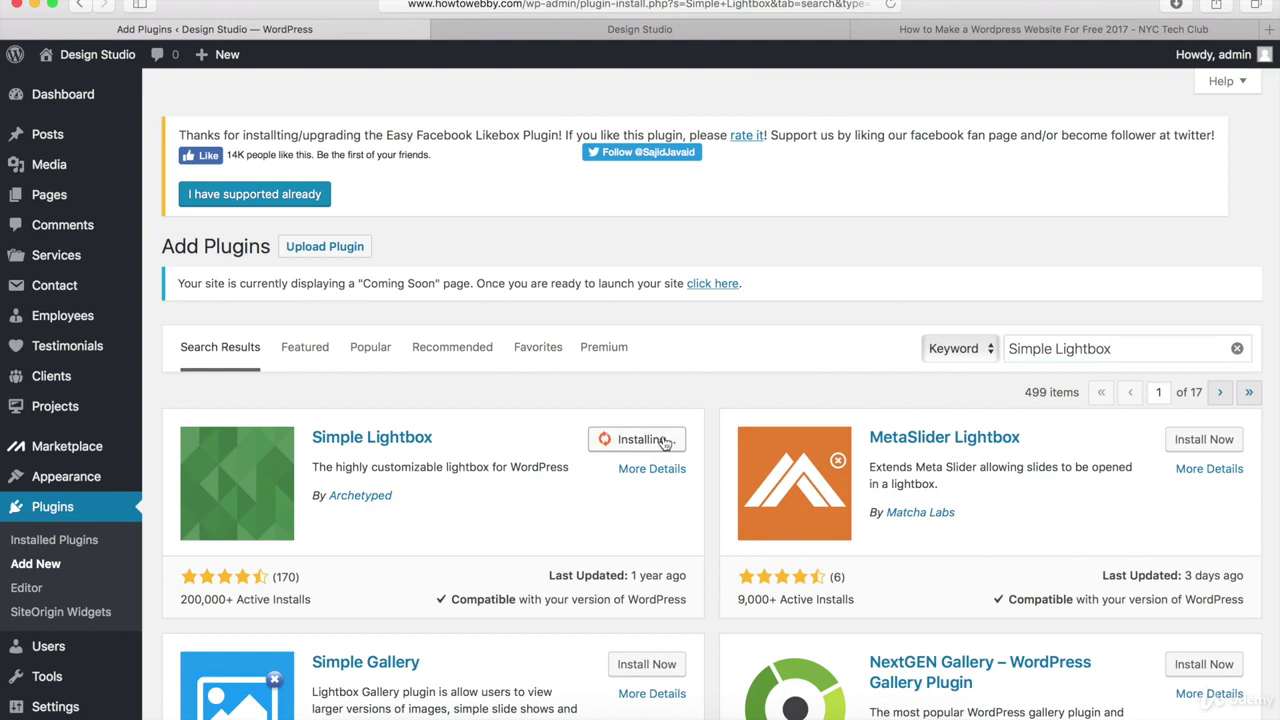
{"action": "left_click", "coordinate": [663, 442]}
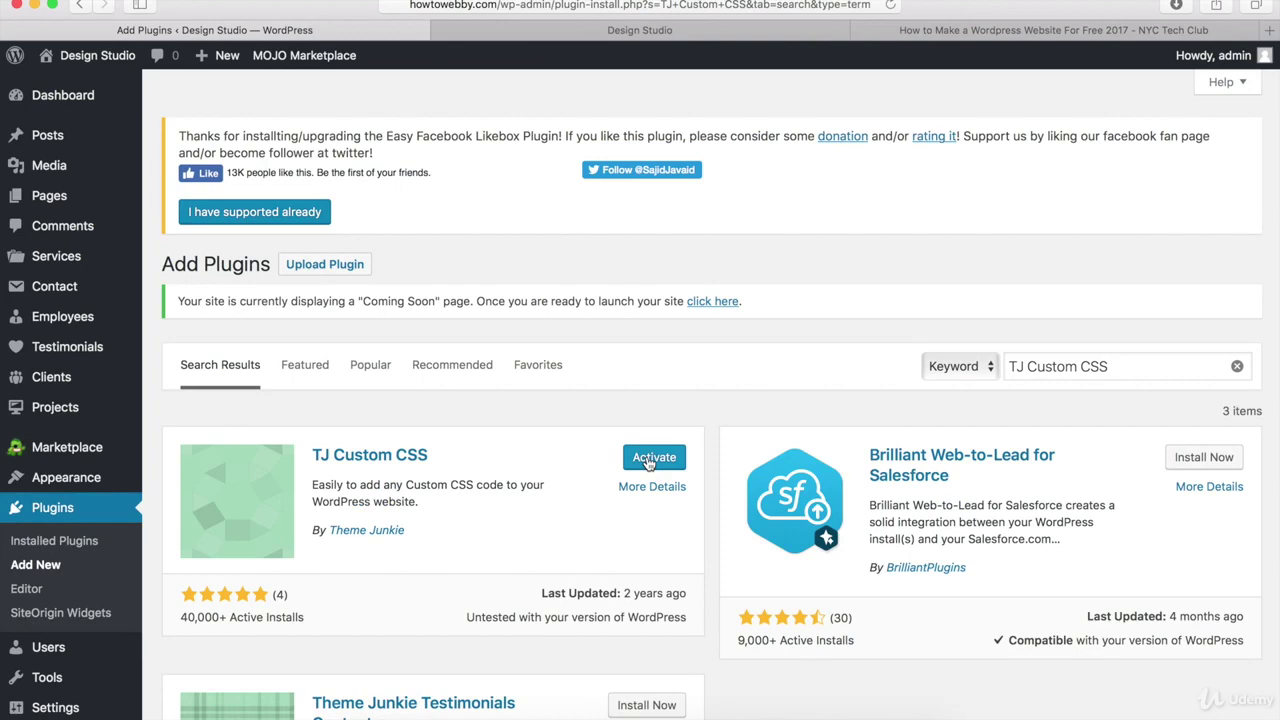
{"action": "left_click", "coordinate": [648, 462]}
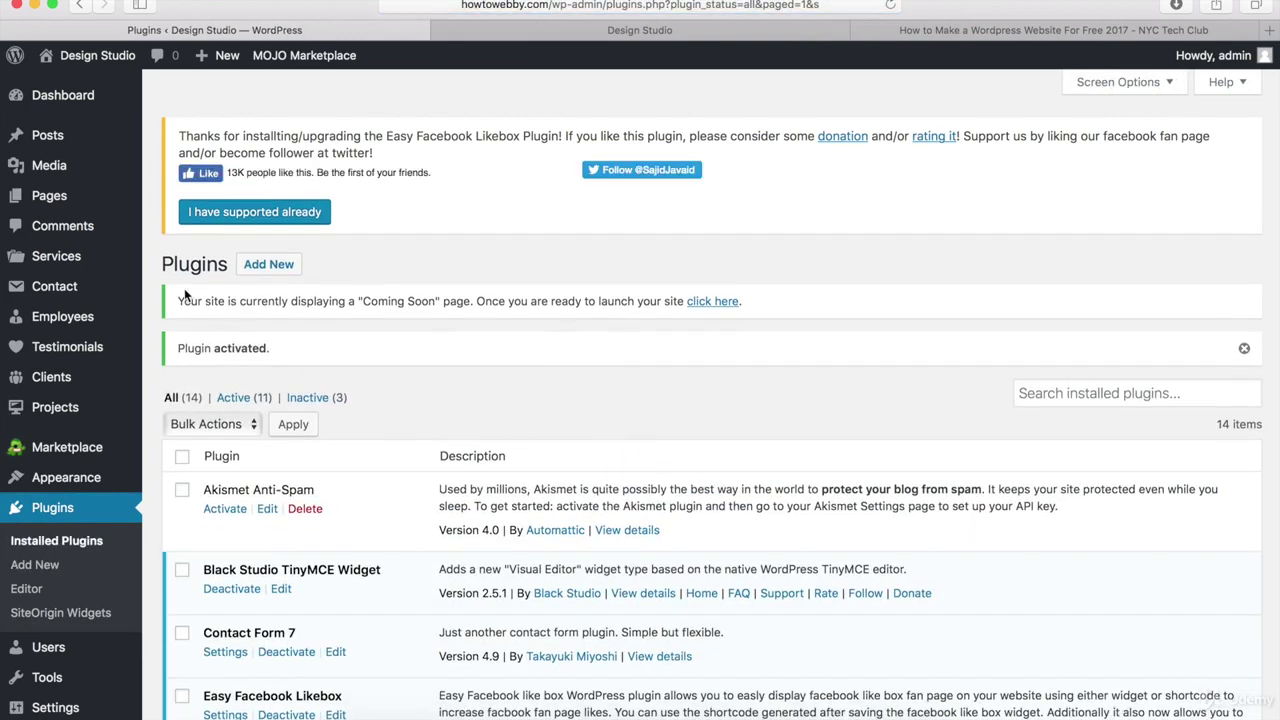
{"action": "scroll", "coordinate": [157, 265], "scroll_direction": "down", "scroll_amount": 8}
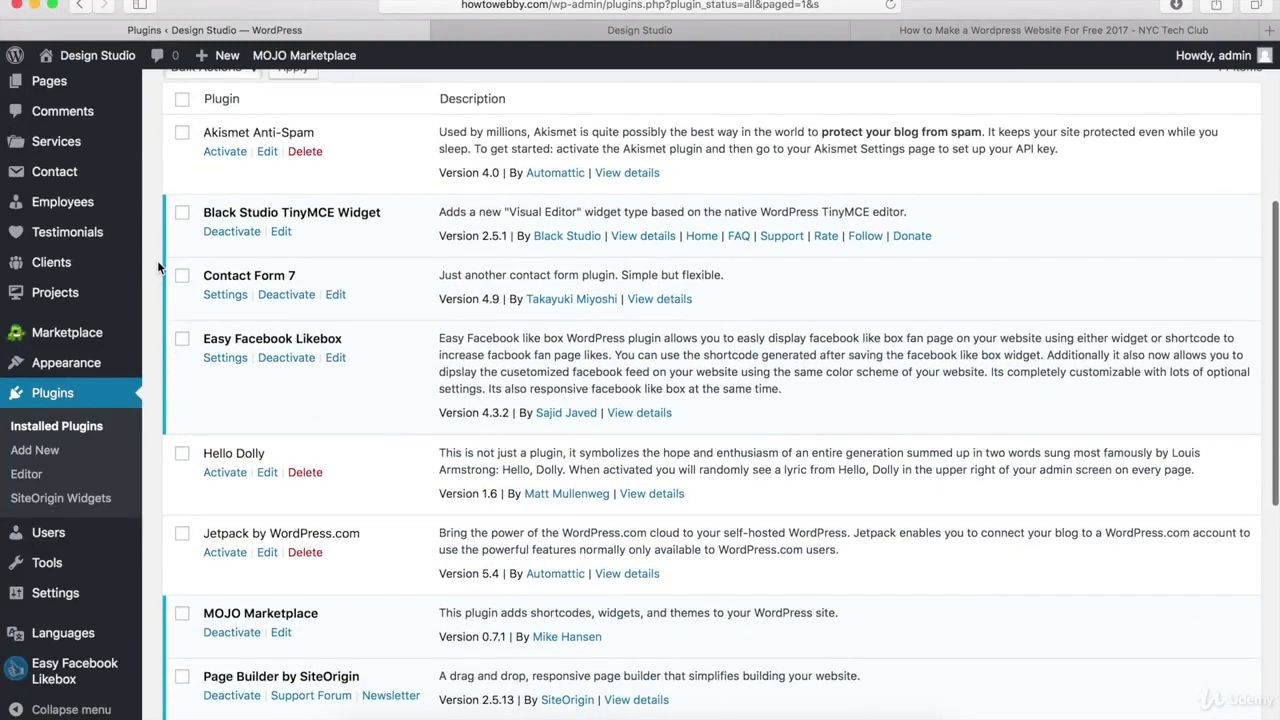
{"action": "scroll", "coordinate": [157, 262], "scroll_direction": "down", "scroll_amount": 4}
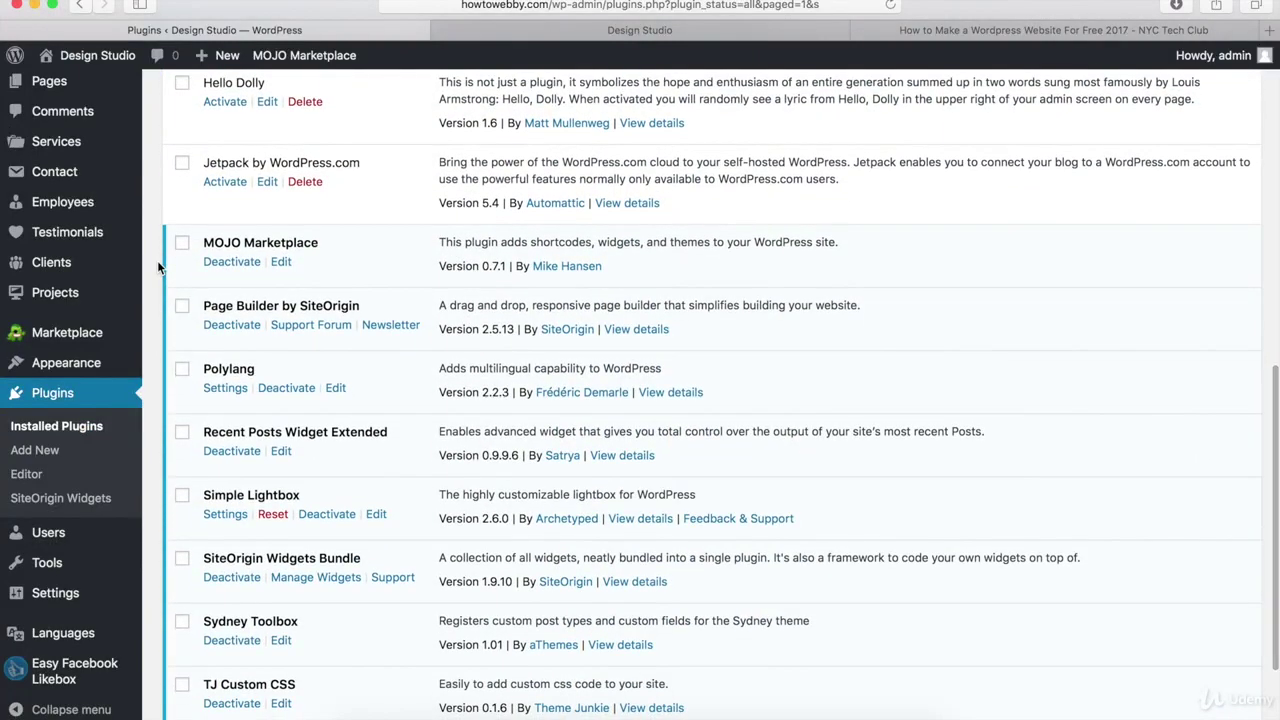
{"action": "scroll", "coordinate": [157, 262], "scroll_direction": "down", "scroll_amount": 5}
{"action": "scroll", "coordinate": [157, 260], "scroll_direction": "down", "scroll_amount": 3}
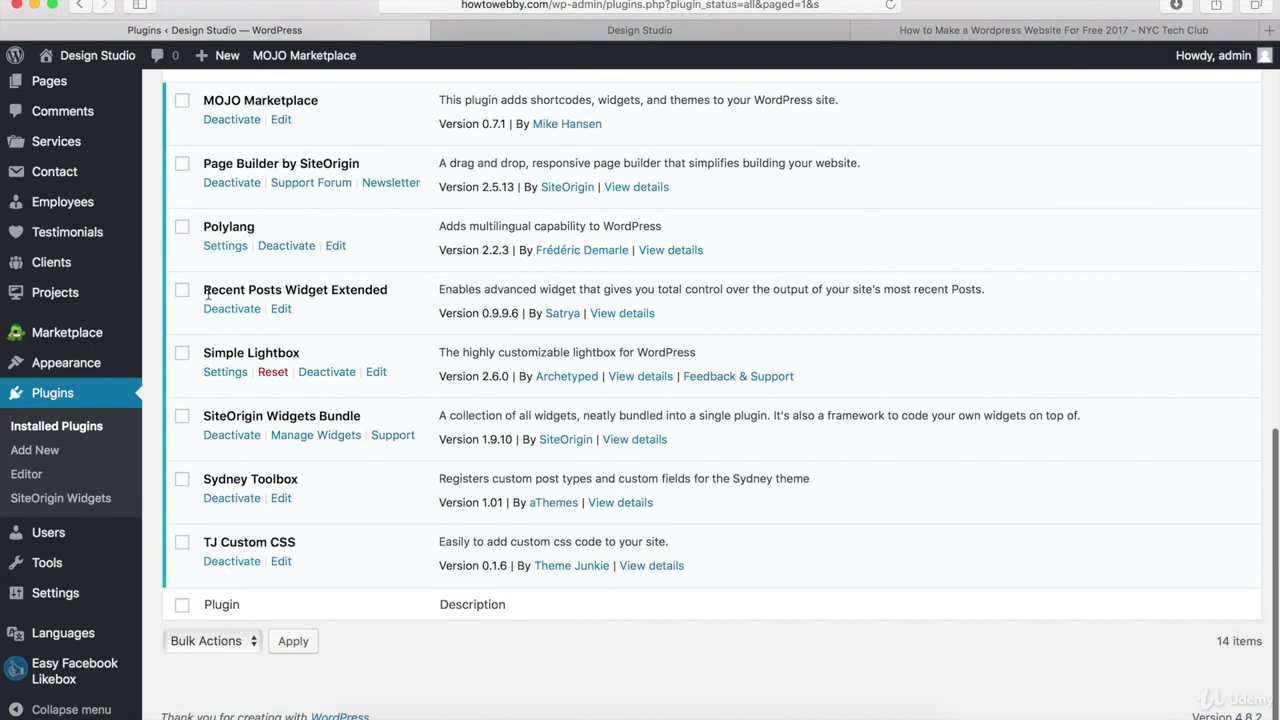
{"action": "scroll", "coordinate": [158, 506], "scroll_direction": "up", "scroll_amount": 5}
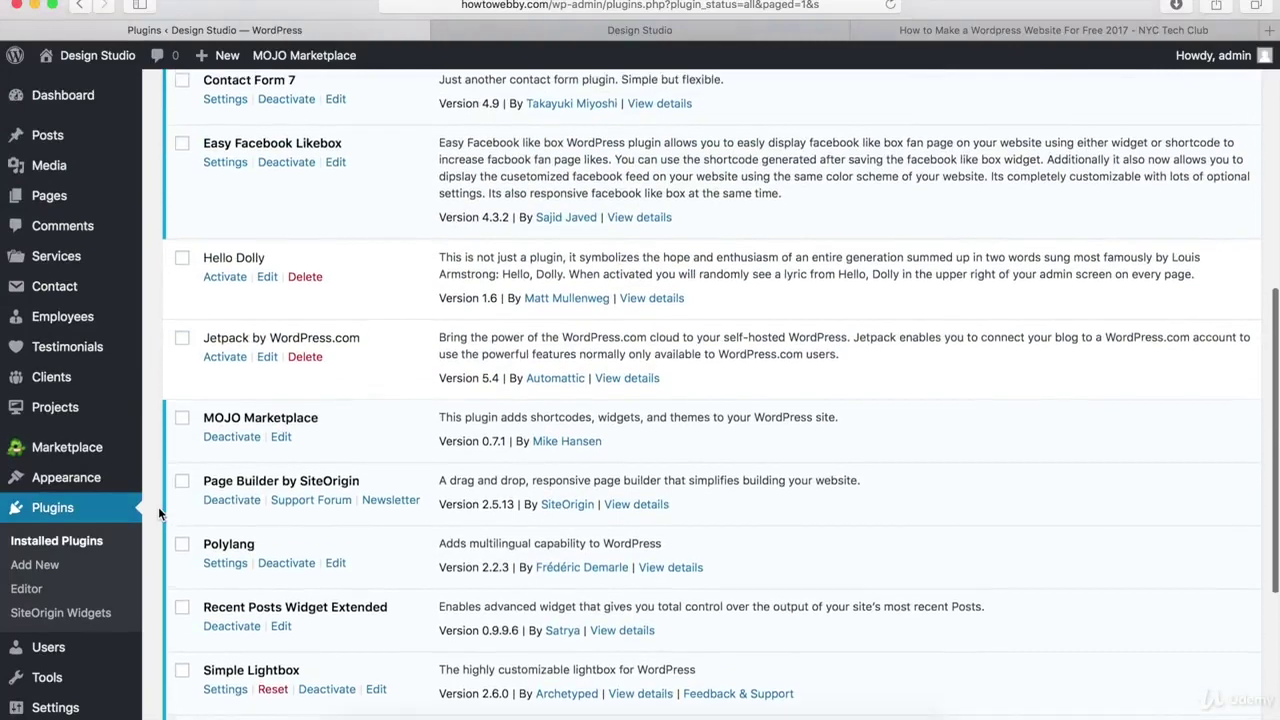
{"action": "scroll", "coordinate": [158, 506], "scroll_direction": "up", "scroll_amount": 4}
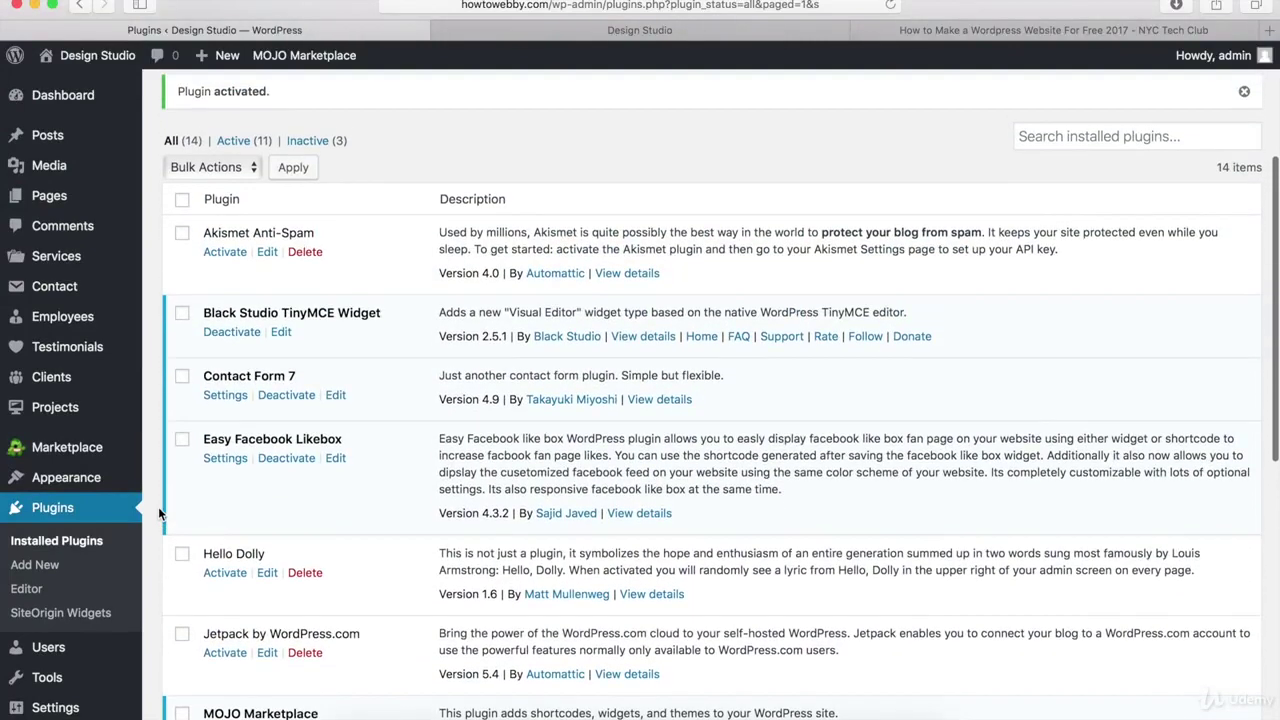
{"action": "scroll", "coordinate": [158, 506], "scroll_direction": "up", "scroll_amount": 3}
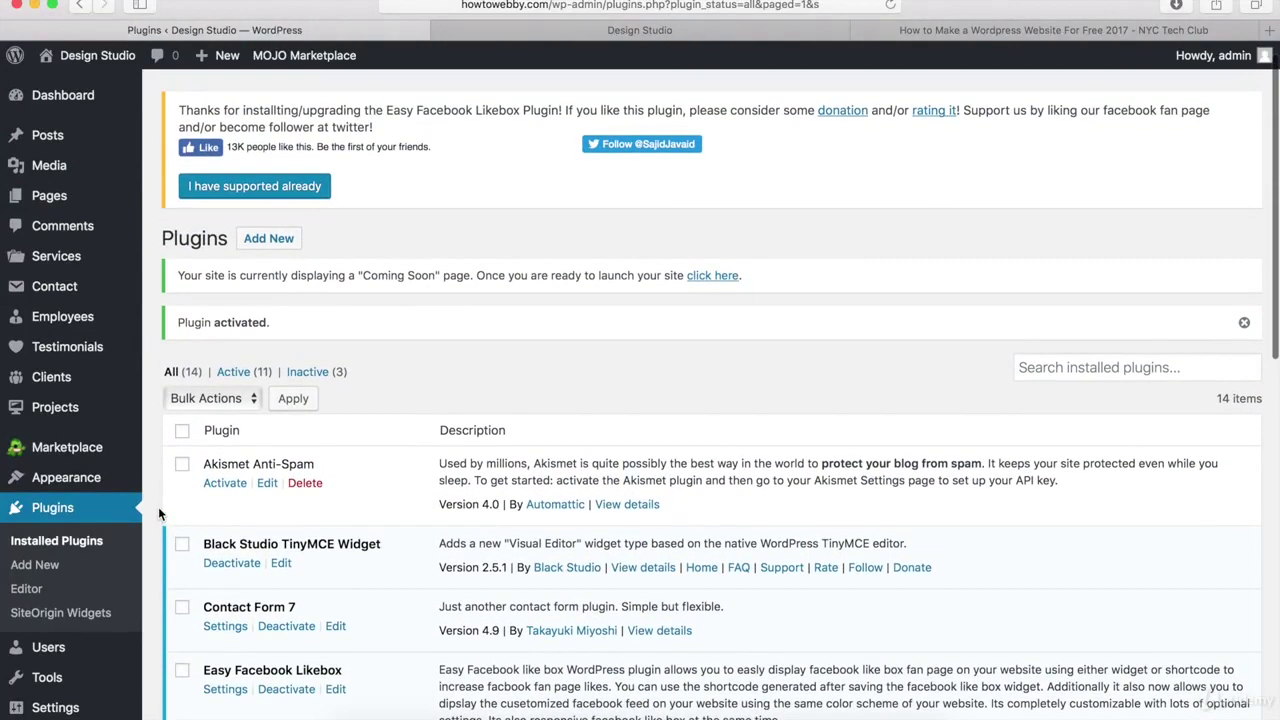